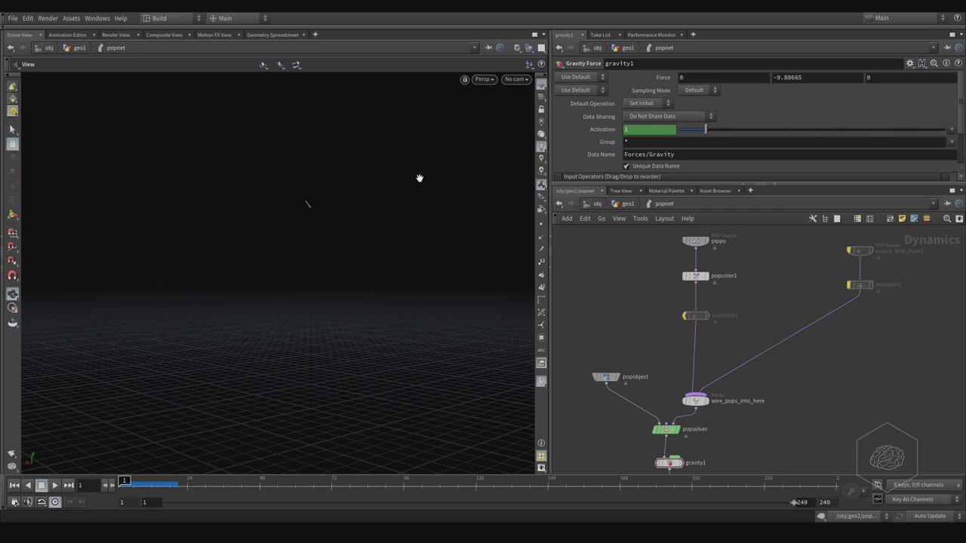
Go up to geo1 and display the transformed box from transform2
click(585, 219)
click(784, 257)
click(630, 204)
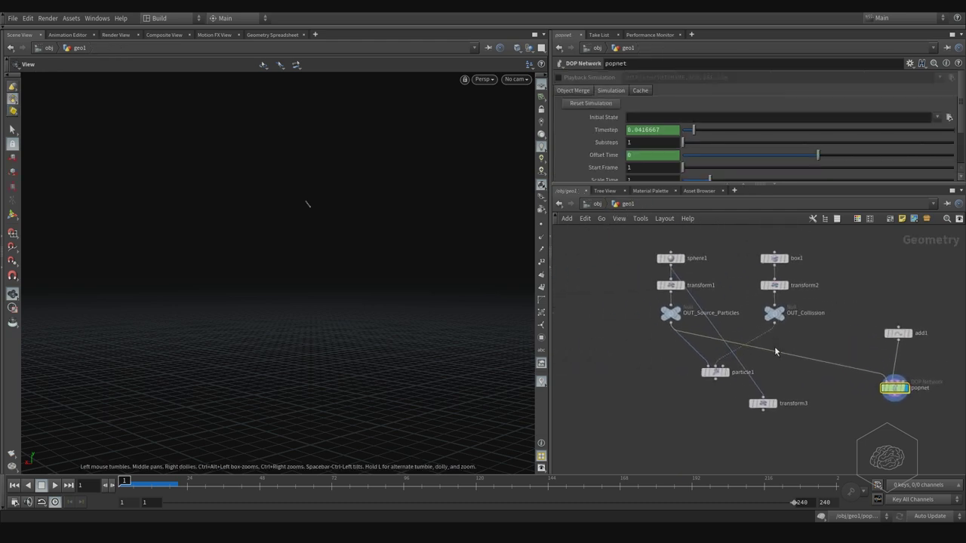
click(781, 286)
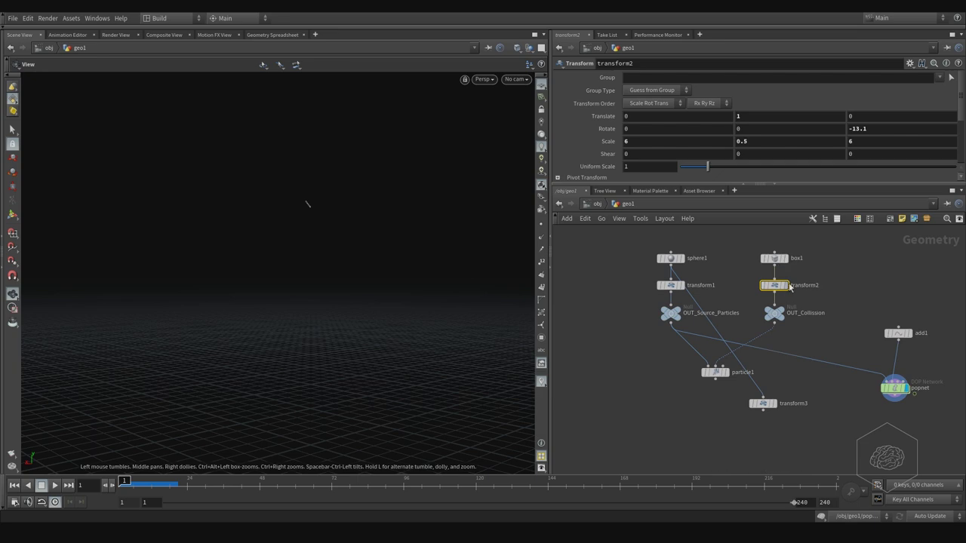
click(787, 286)
mouse_move(229, 258)
mouse_down()
mouse_move(268, 272)
mouse_move(406, 224)
mouse_move(309, 249)
mouse_move(303, 277)
mouse_move(335, 305)
mouse_move(398, 277)
mouse_up()
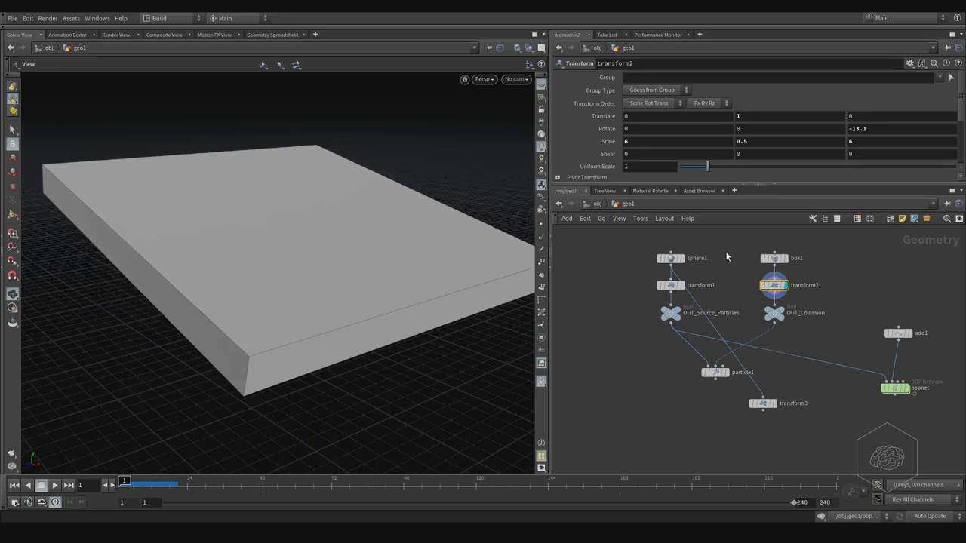
Display OUT_Source_Particles with the OUT_Collision box templated as a wireframe reference
click(671, 258)
click(677, 312)
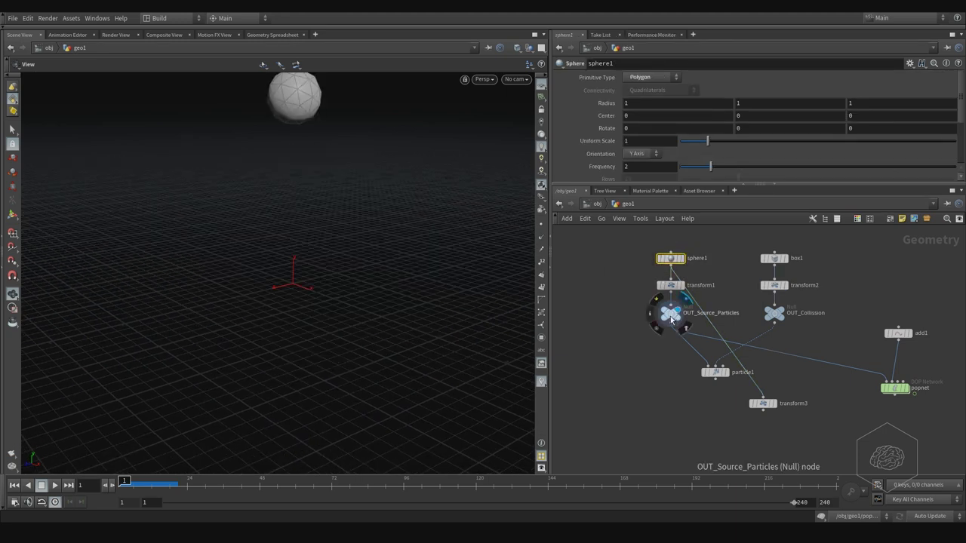
mouse_move(776, 317)
middle_down()
mouse_move(661, 317)
mouse_move(675, 300)
middle_up()
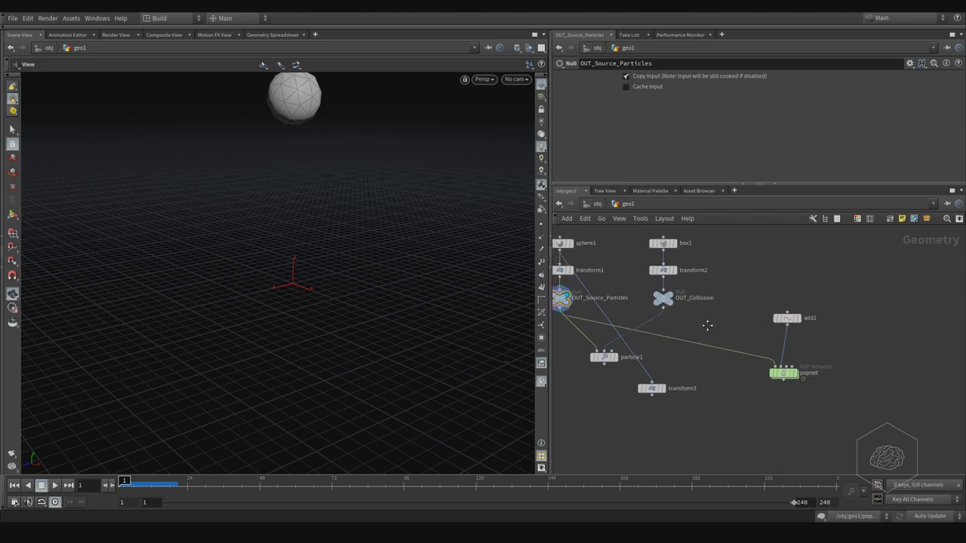
click(659, 297)
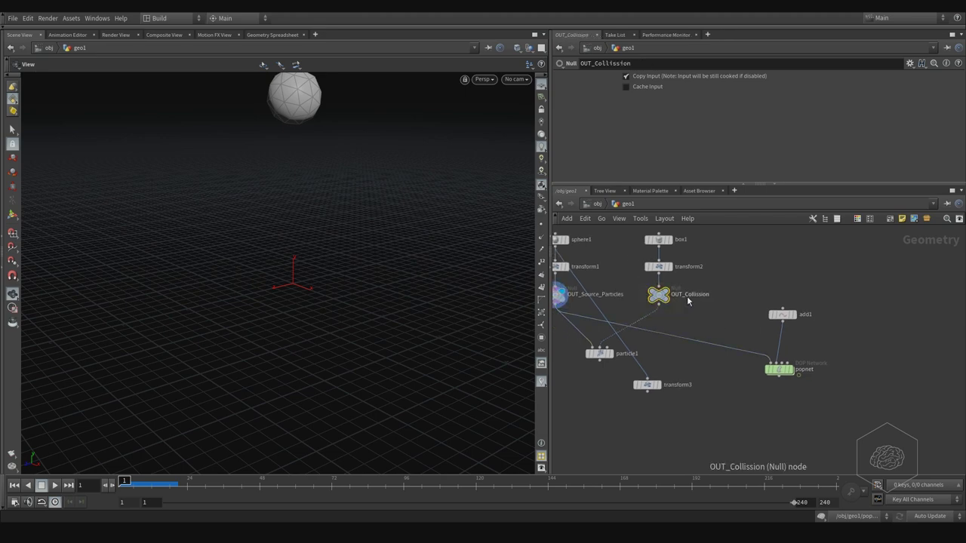
click(669, 303)
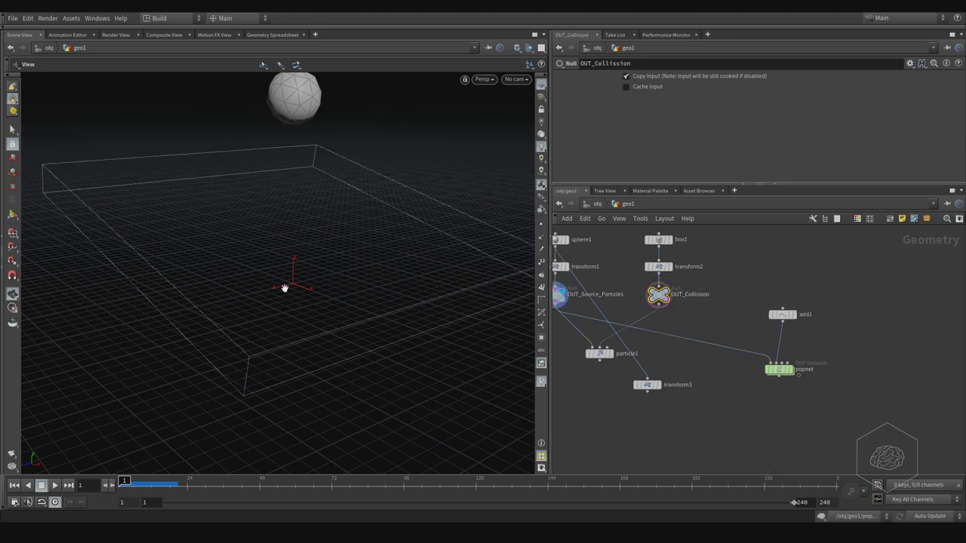
drag(287, 287, 345, 265)
mouse_move(354, 194)
mouse_down()
mouse_move(248, 248)
mouse_move(367, 300)
mouse_move(343, 312)
mouse_move(292, 268)
mouse_up()
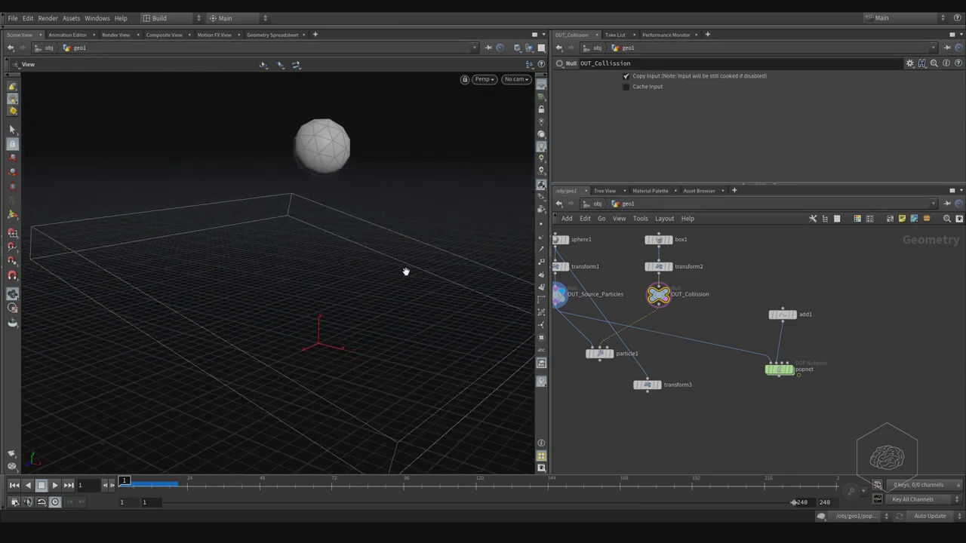
mouse_move(759, 326)
middle_down()
mouse_move(724, 331)
mouse_move(796, 281)
middle_up()
Enter the popnet dynamics network
click(741, 375)
double_click(740, 375)
mouse_move(690, 329)
middle_down()
mouse_move(690, 317)
mouse_move(764, 273)
middle_up()
Create merge1 and insert it on the wire between popsolver and gravity1
key(Tab)
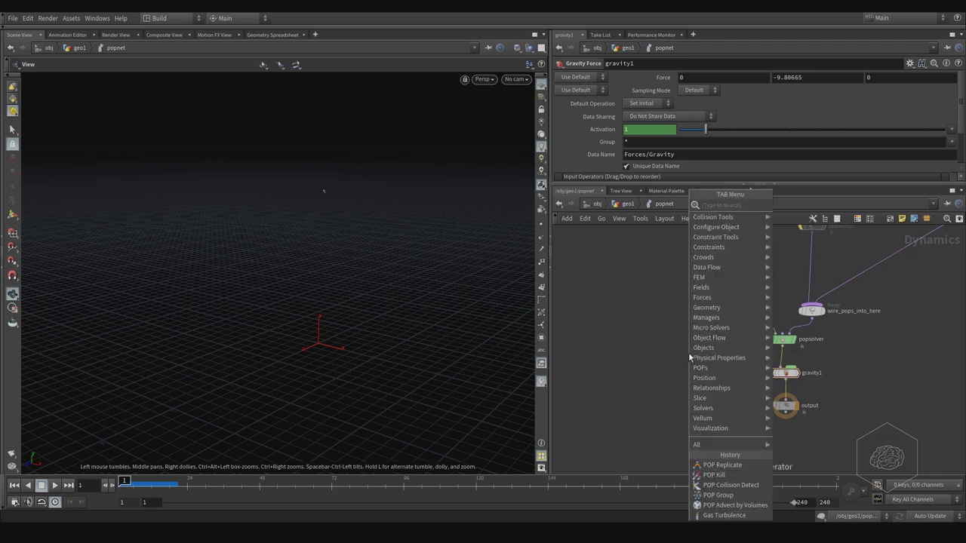
text(merge)
key(Return)
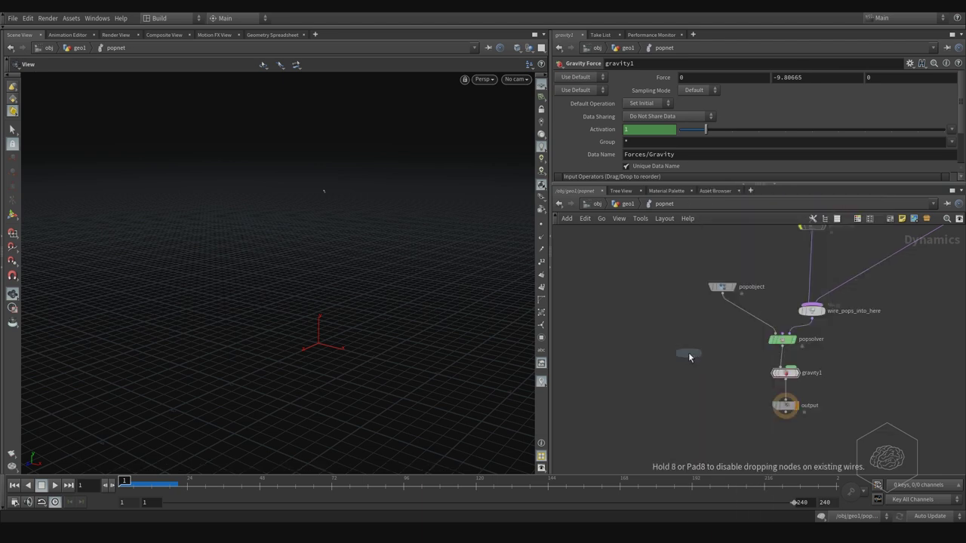
drag(848, 361, 767, 459)
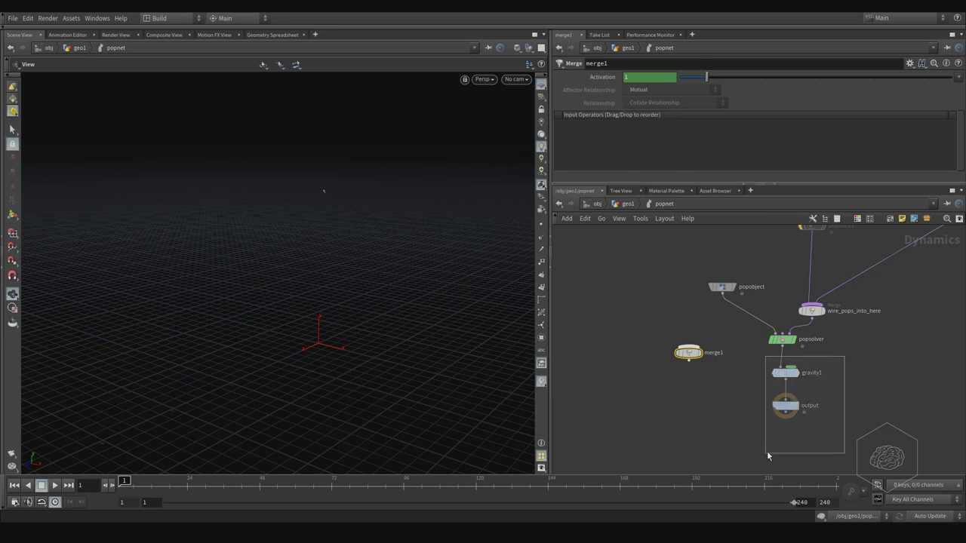
drag(785, 373, 788, 441)
drag(688, 353, 782, 403)
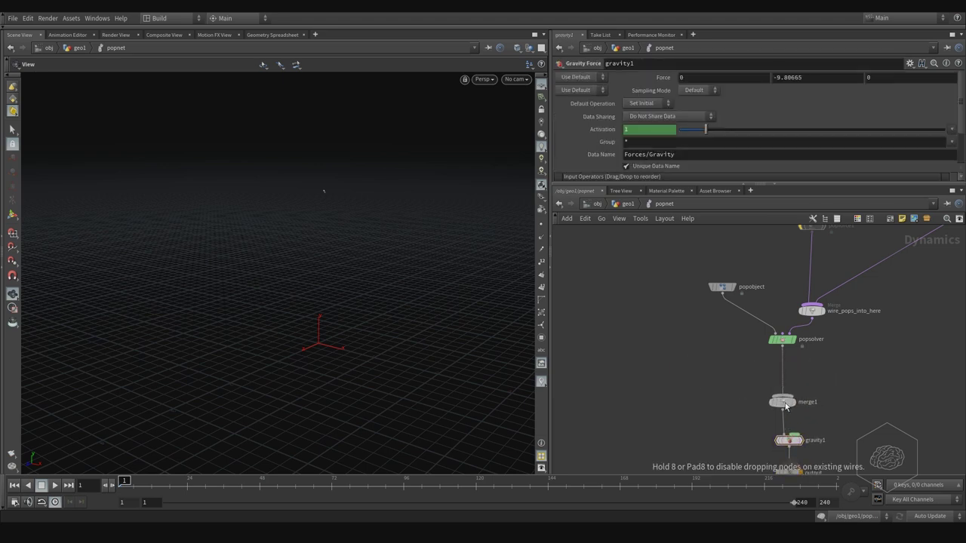
middle_drag(688, 339, 670, 314)
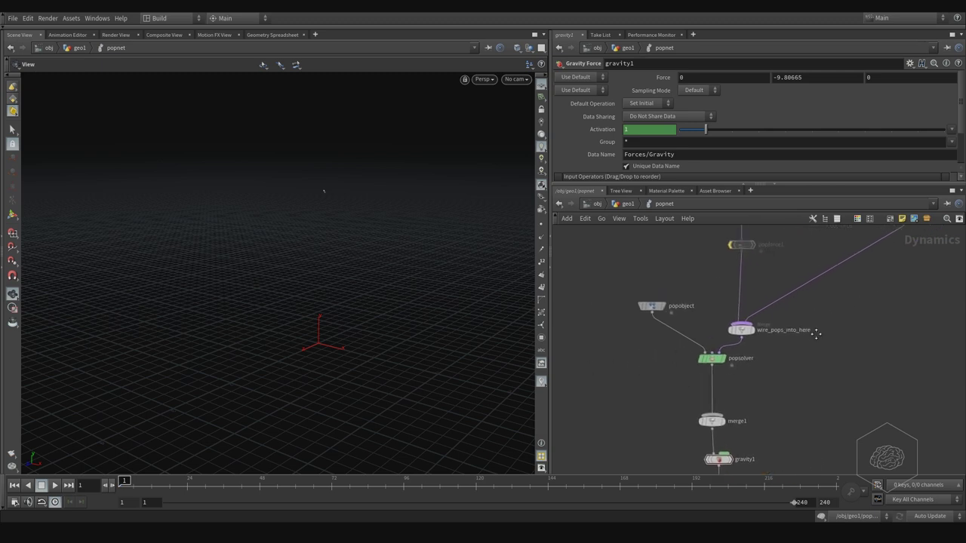
Set pippo to Scatter onto Surfaces, using the first context geometry as source
middle_drag(679, 340, 715, 311)
click(674, 274)
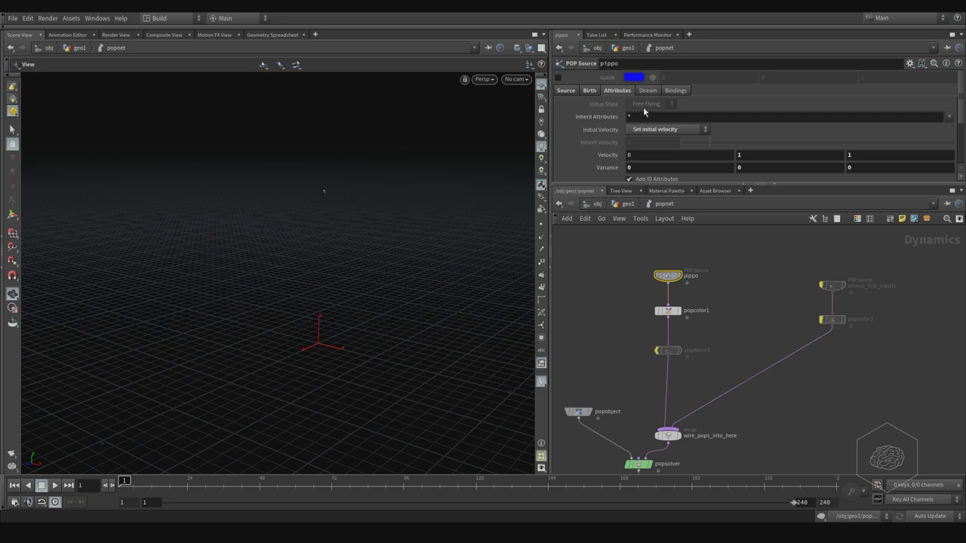
click(566, 90)
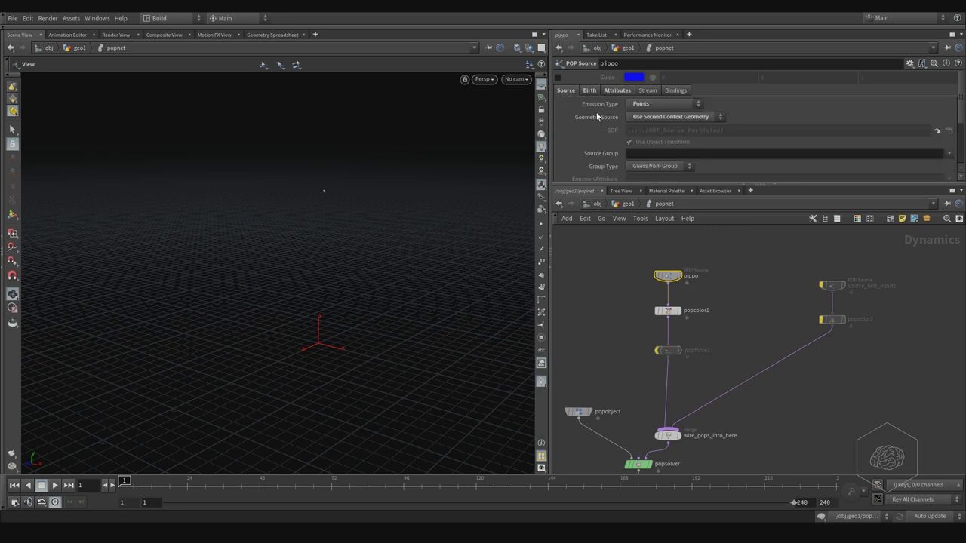
click(657, 104)
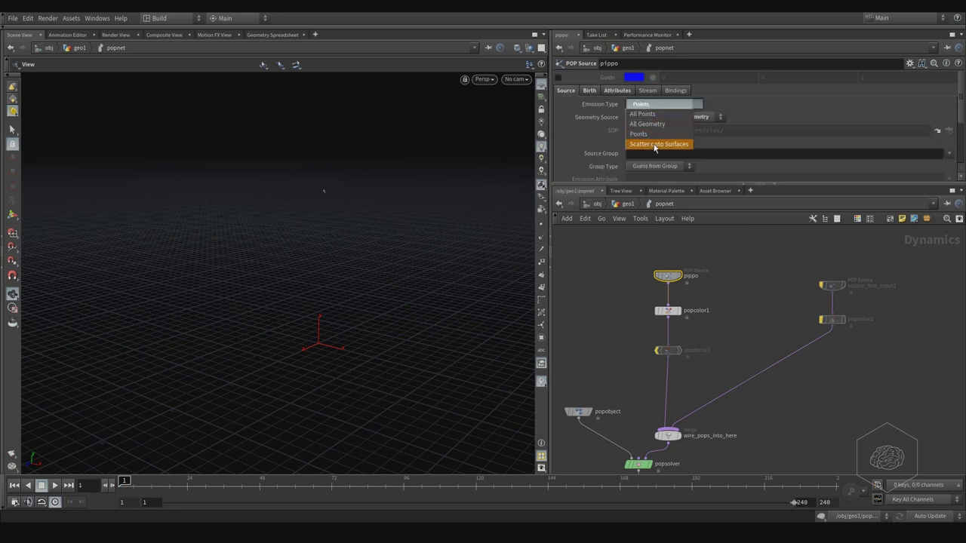
click(656, 144)
click(662, 116)
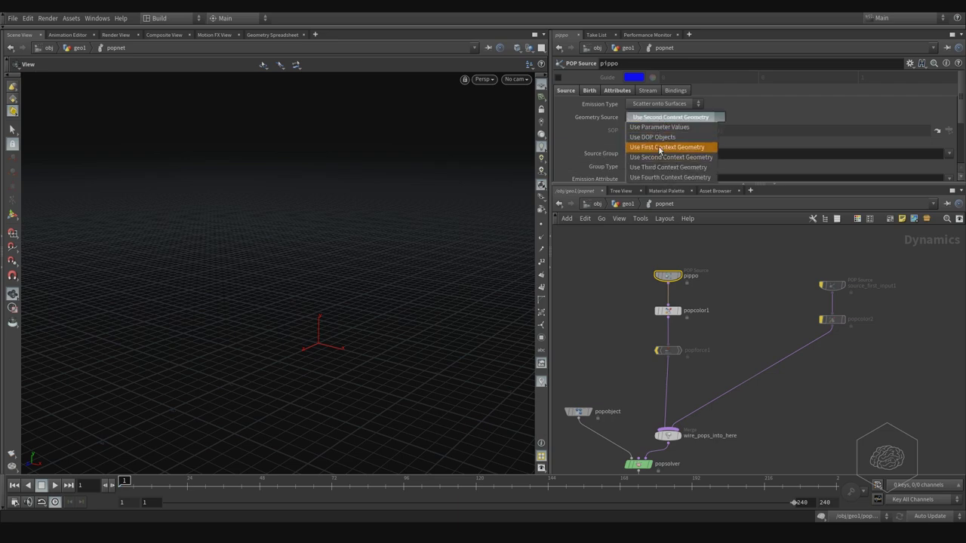
click(663, 147)
mouse_move(315, 214)
mouse_down()
mouse_move(353, 268)
mouse_move(372, 265)
mouse_up()
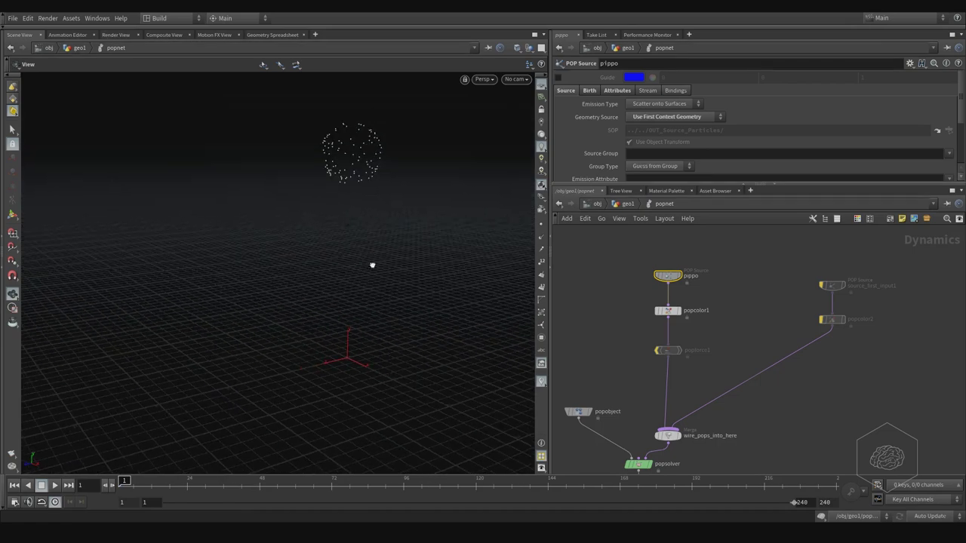
middle_drag(661, 383, 800, 240)
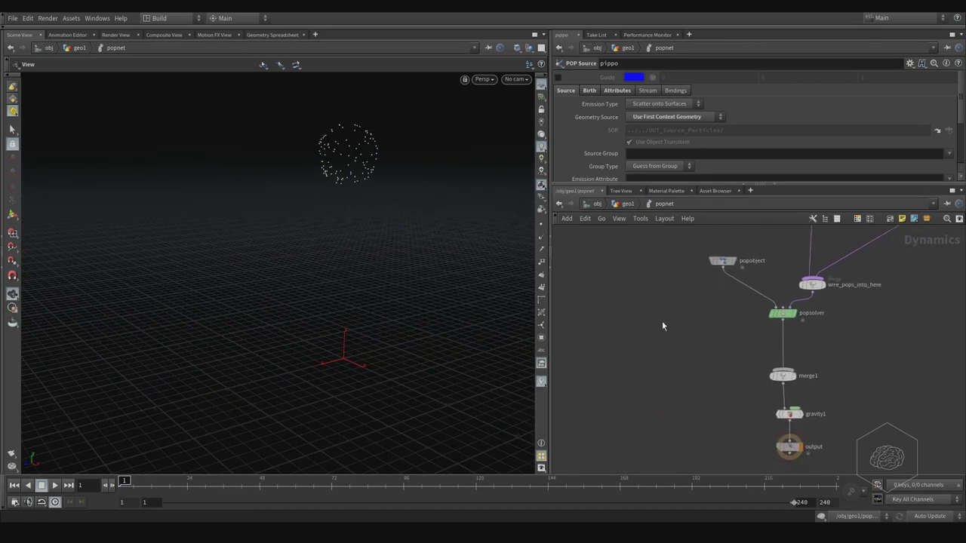
Create staticobject1, wire it into merge1, and reorder it above popsolver
key(Tab)
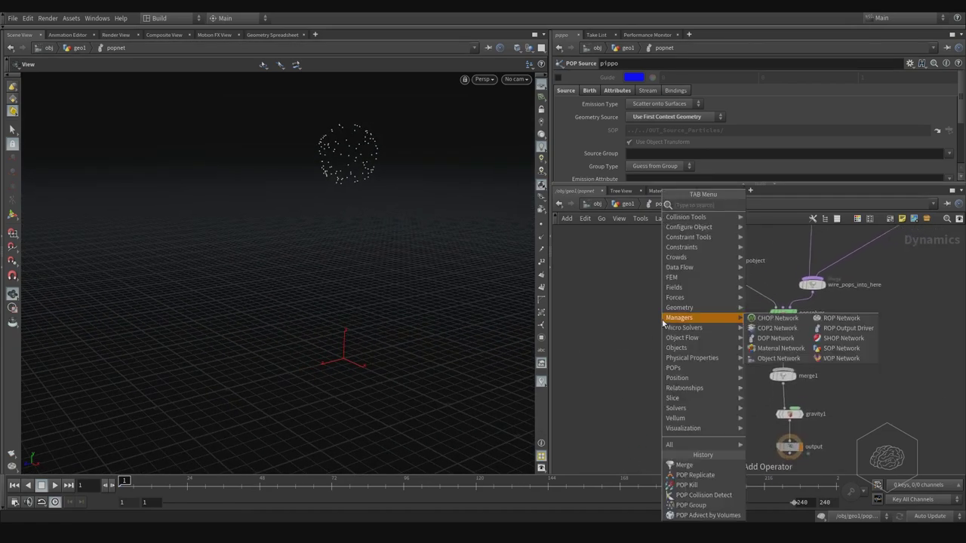
text(static)
key(Return)
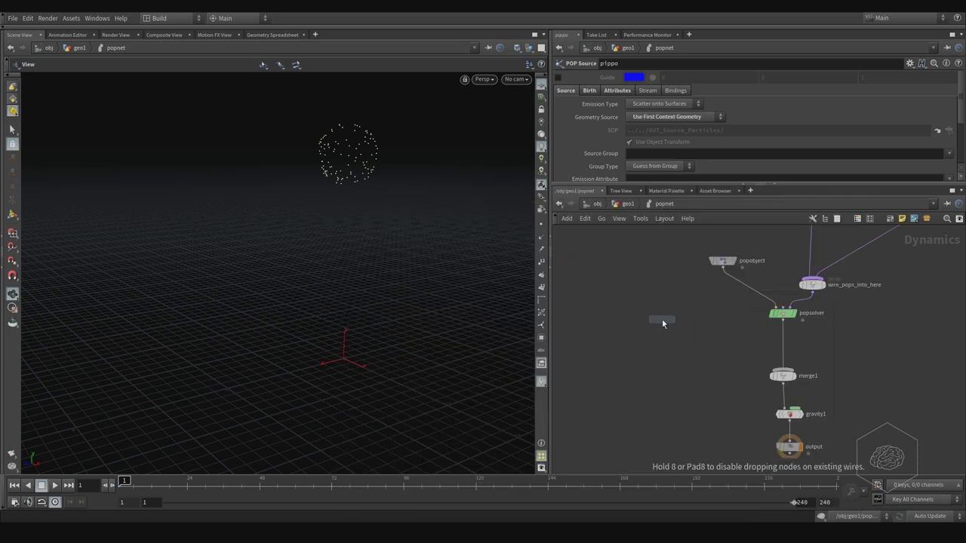
click(662, 321)
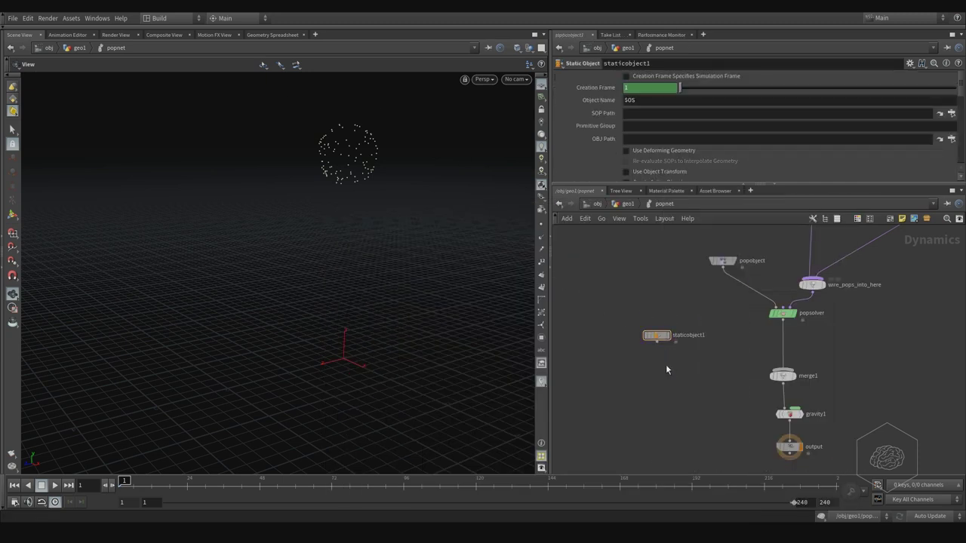
click(782, 370)
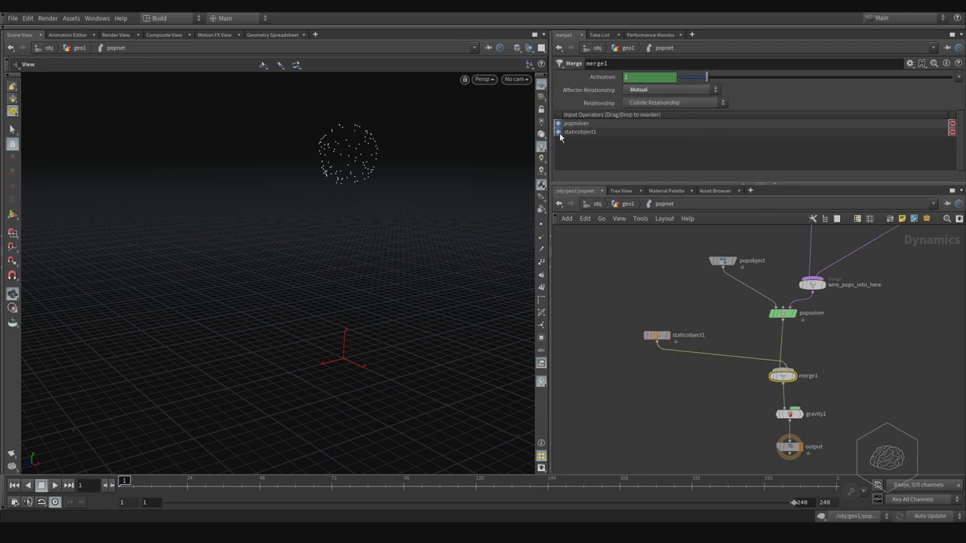
drag(580, 131, 580, 121)
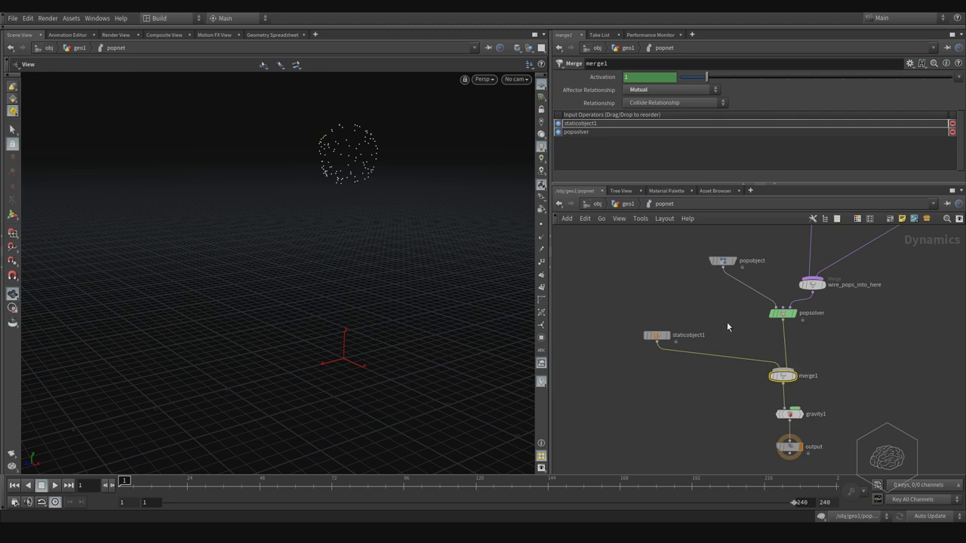
Toggle popnet's wiring style with Shift+S until wires draw rounded, zooming out the network
key(shift+c)
middle_drag(782, 272, 721, 349)
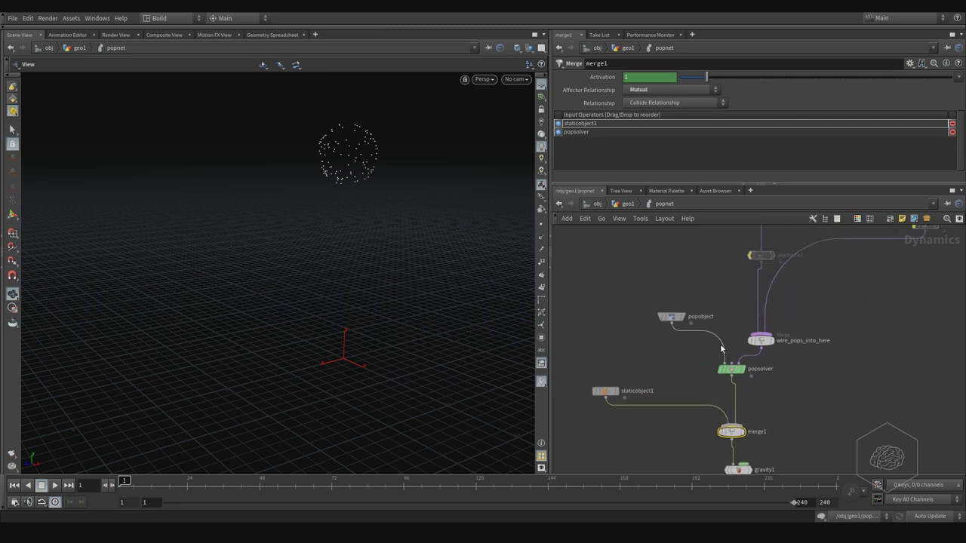
scroll(721, 349, down, 3)
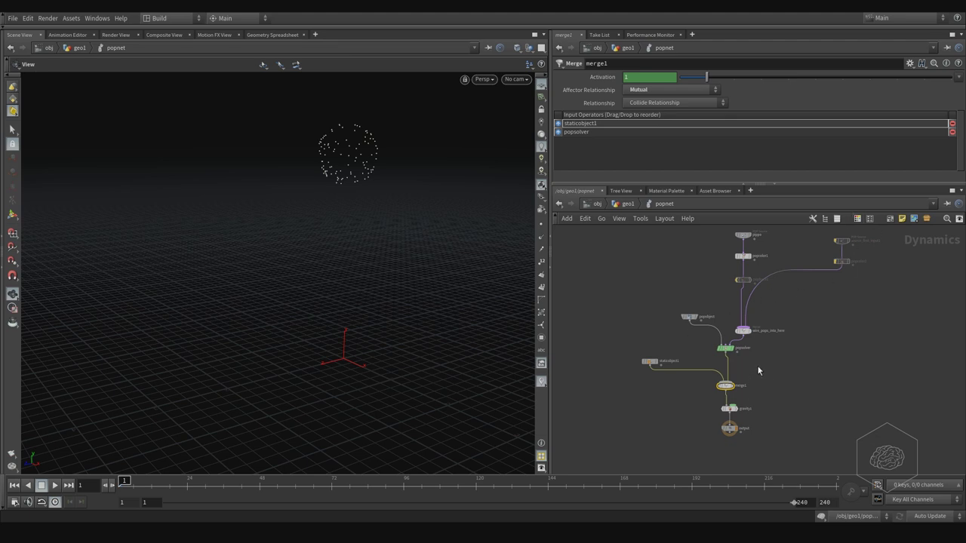
key(shift+s)
key(shift+s)
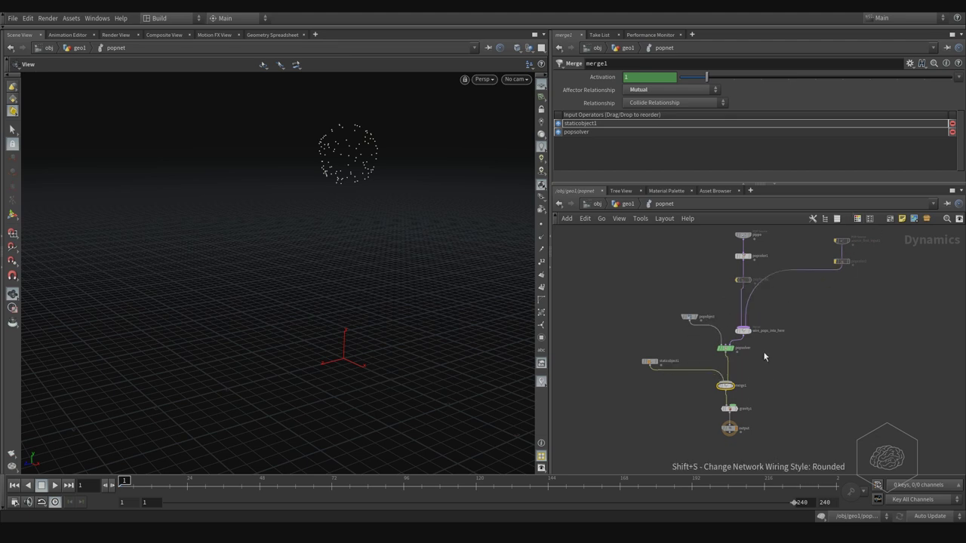
key(shift+s)
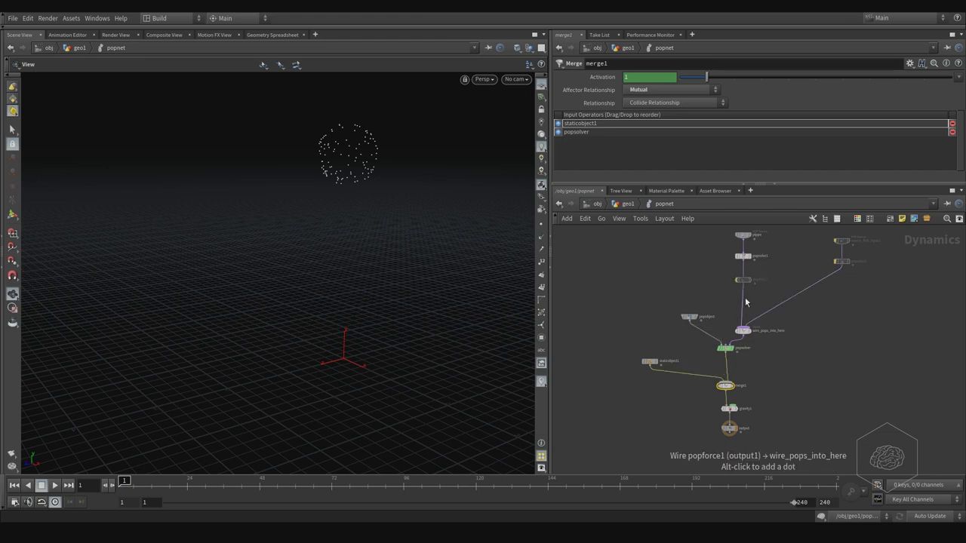
mouse_move(687, 286)
middle_down()
mouse_move(755, 310)
mouse_move(684, 281)
middle_up()
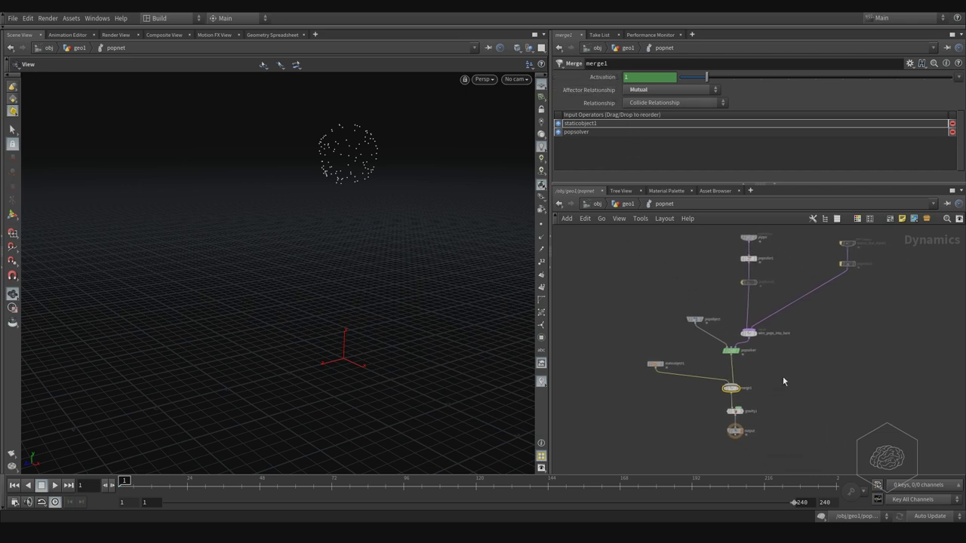
Set staticobject1's SOP Path to ../../OUT_Collision/
click(734, 411)
drag(687, 349, 628, 394)
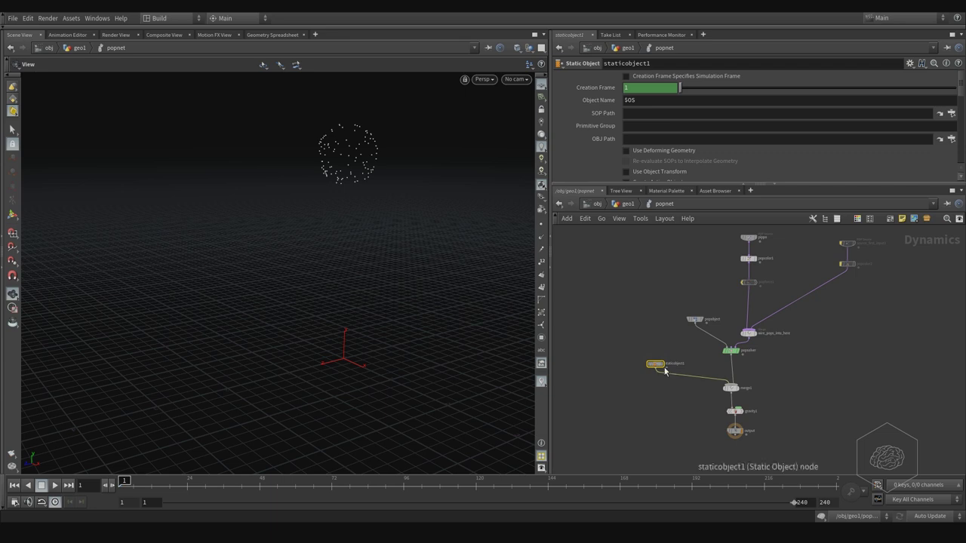
click(666, 112)
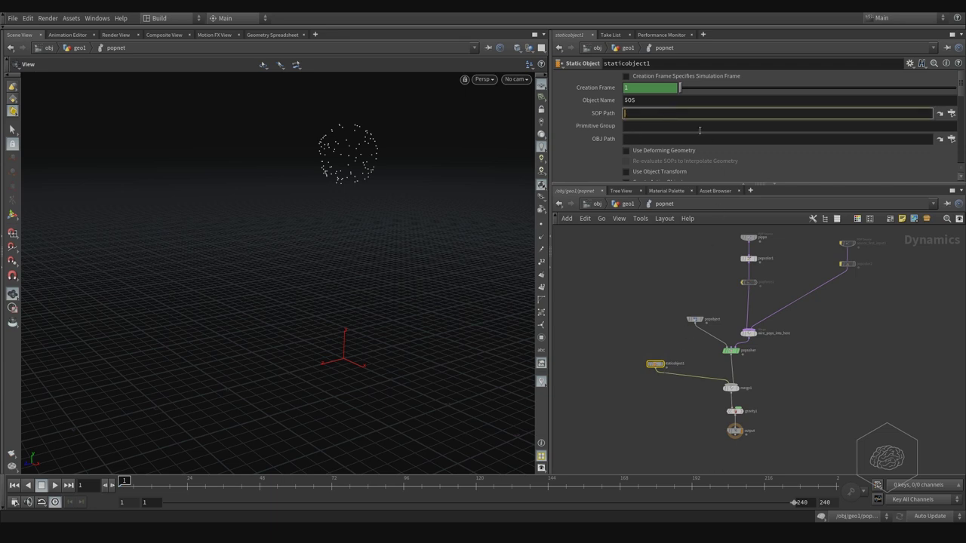
text(../..)
text(/O)
text(U)
click(701, 134)
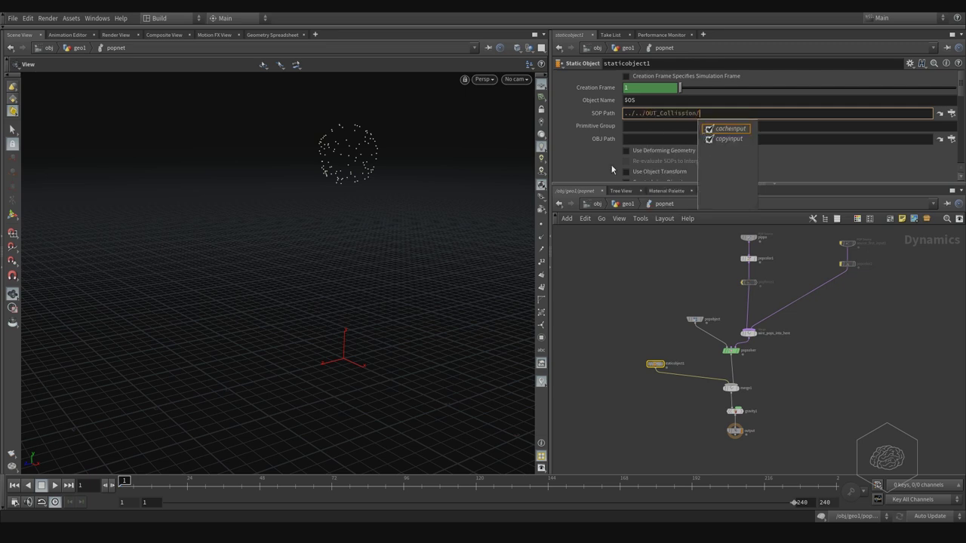
key(Return)
drag(341, 250, 594, 175)
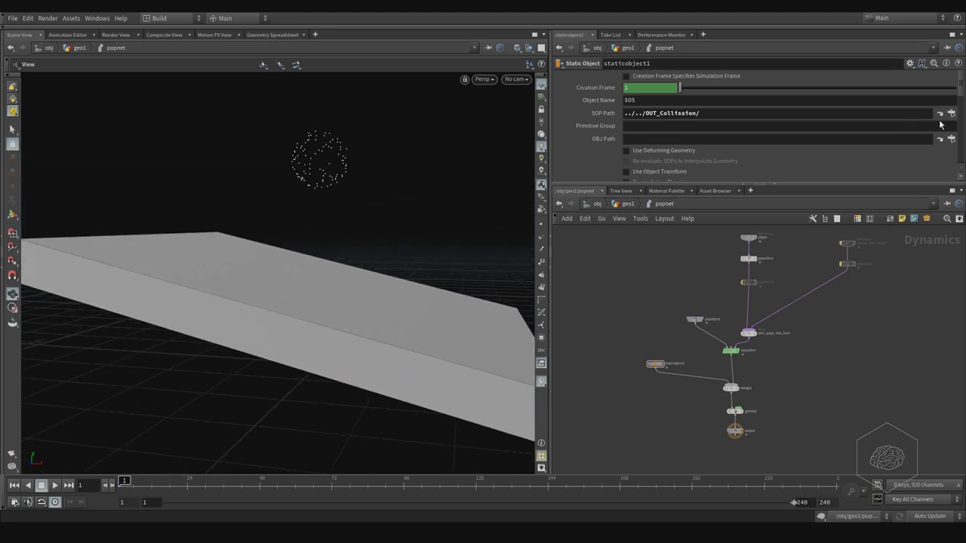
In Bullet Data, enable Show Guide Geometry and disable Display Geometry for the box
scroll(755, 113, down, 3)
scroll(754, 113, down, 3)
scroll(755, 113, down, 3)
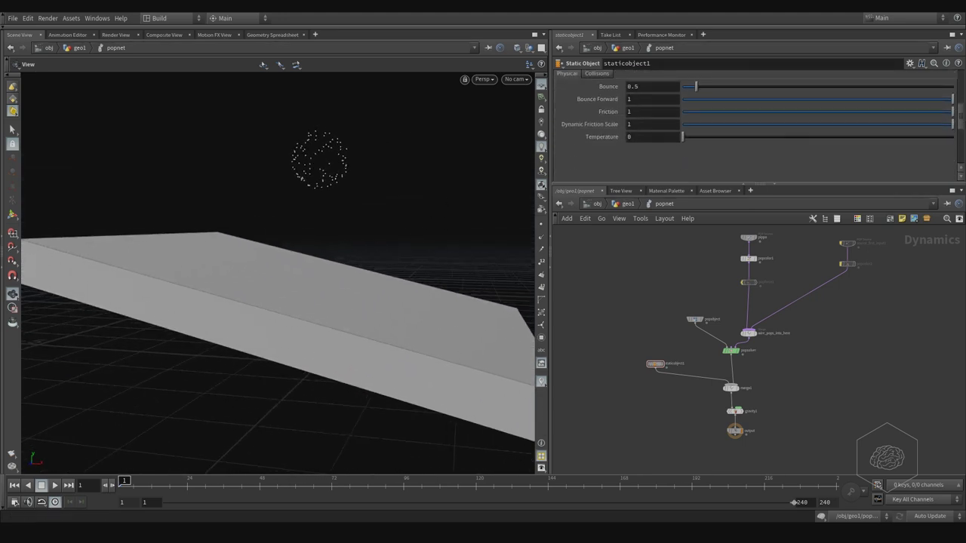
scroll(745, 99, down, 2)
click(597, 84)
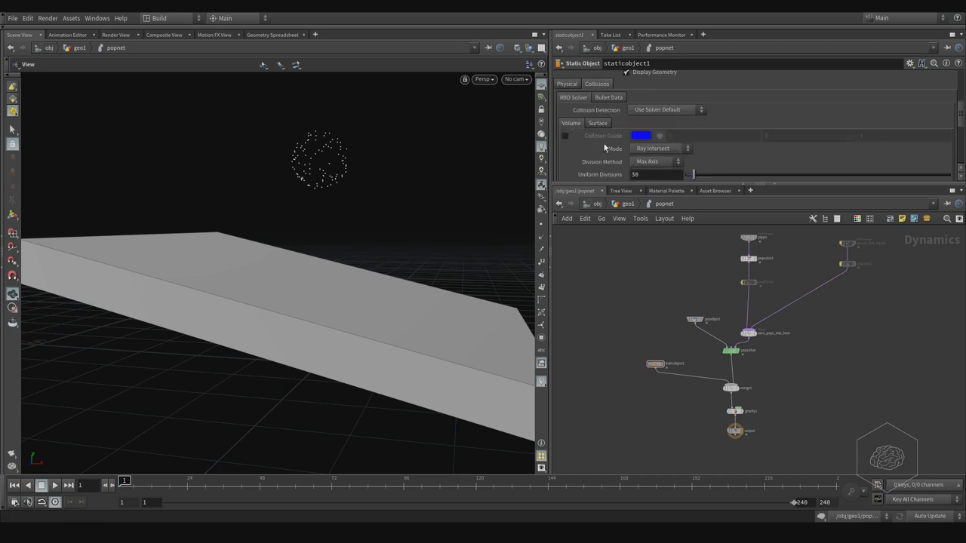
click(608, 99)
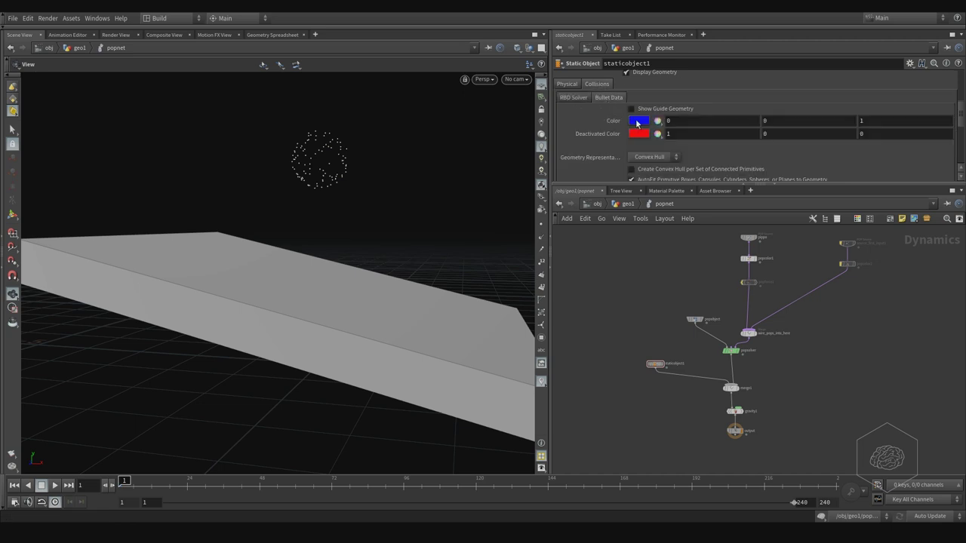
click(632, 108)
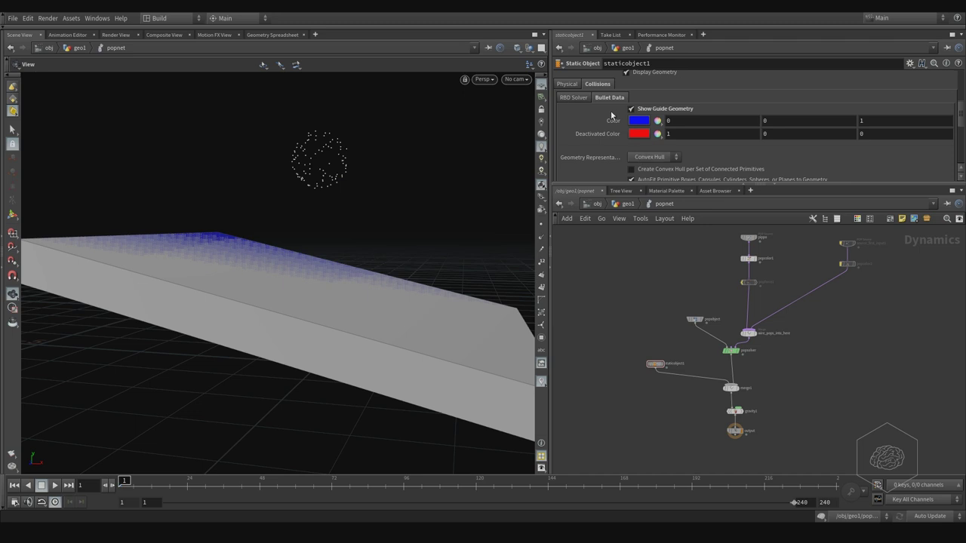
click(638, 73)
mouse_move(386, 242)
mouse_down()
mouse_move(339, 261)
mouse_move(424, 237)
mouse_up()
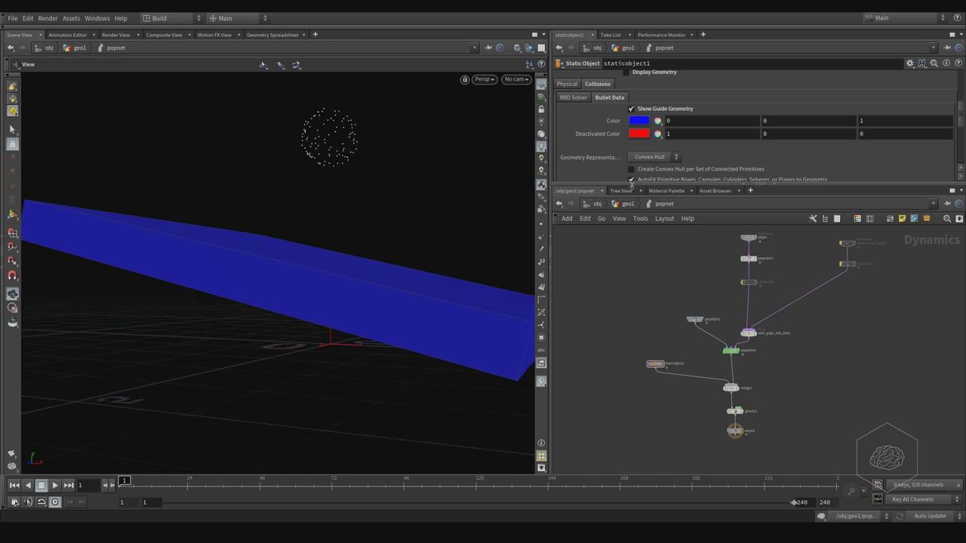
Try the Concave collision shape, then set it back to Convex Hull
click(659, 157)
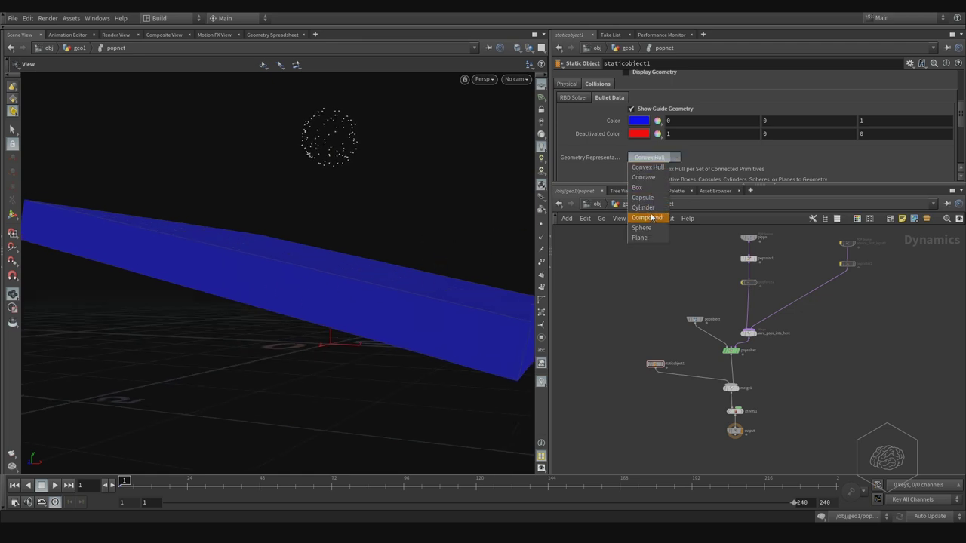
click(650, 178)
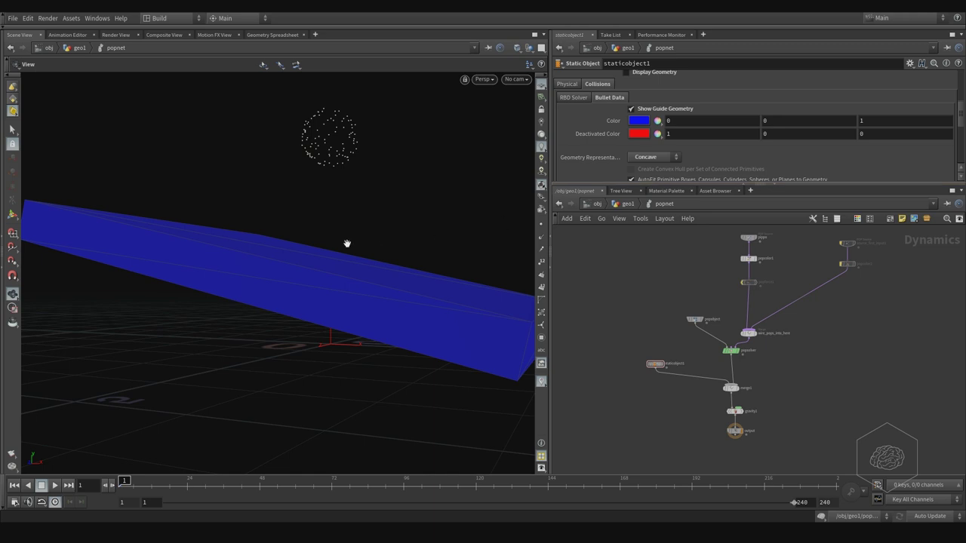
mouse_move(347, 243)
mouse_down()
mouse_move(358, 259)
mouse_move(410, 218)
mouse_up()
click(650, 157)
click(657, 170)
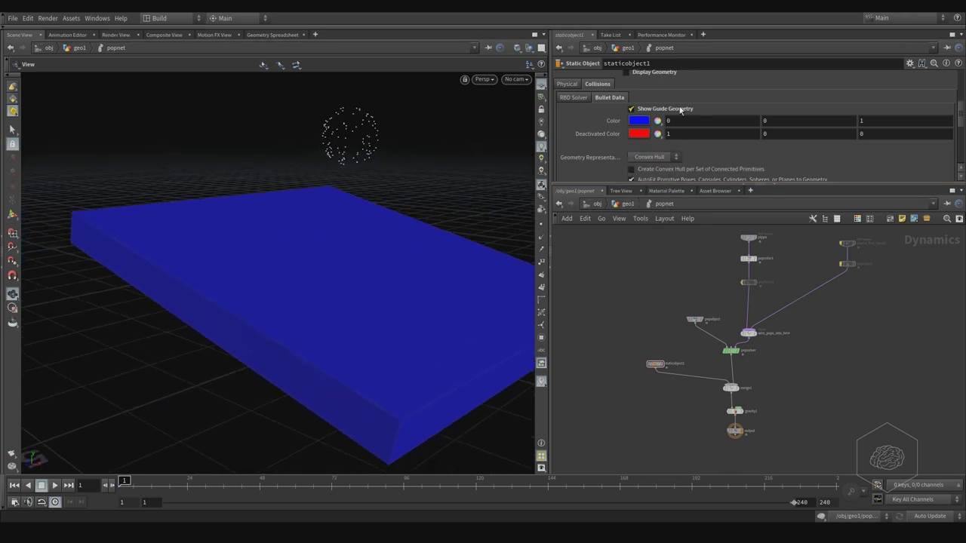
mouse_move(441, 286)
mouse_down()
mouse_move(385, 294)
mouse_move(362, 309)
mouse_up()
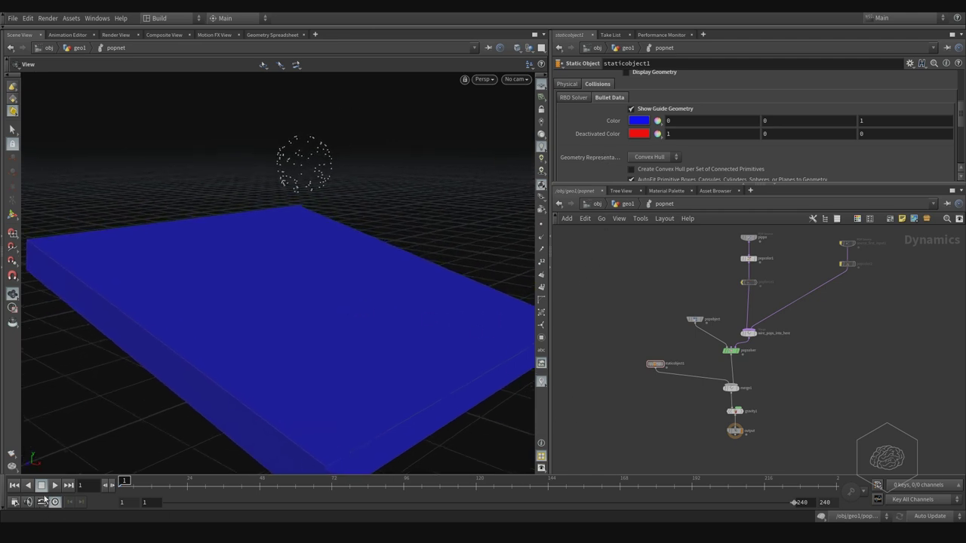
Play the simulation to frame 65, watching particles land on the box
click(55, 485)
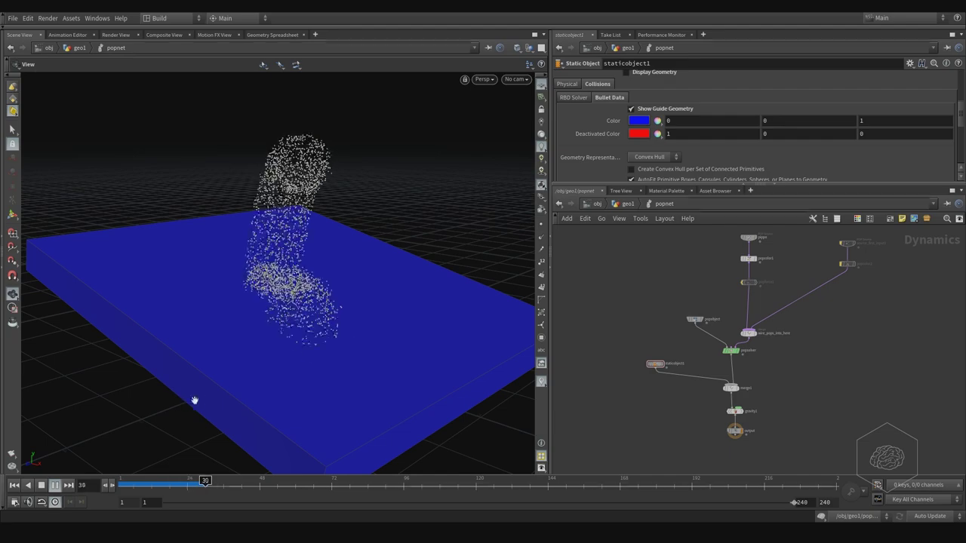
mouse_move(245, 361)
mouse_down()
mouse_move(256, 288)
mouse_move(212, 219)
mouse_up()
mouse_move(317, 302)
mouse_down()
mouse_move(319, 319)
mouse_move(216, 302)
mouse_move(284, 325)
mouse_move(261, 309)
mouse_move(347, 300)
mouse_move(317, 304)
mouse_move(404, 275)
mouse_move(317, 291)
mouse_move(345, 268)
mouse_up()
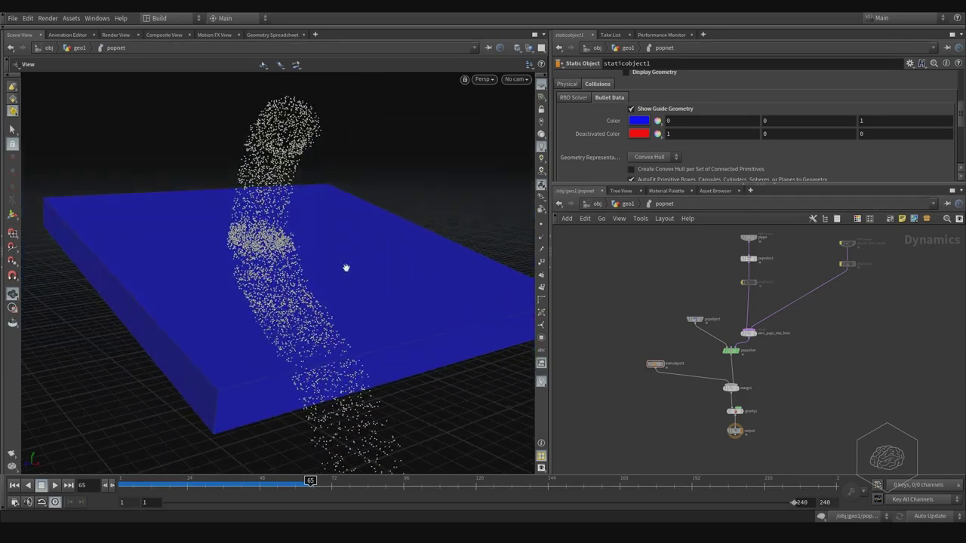
scroll(641, 287, up, 1)
scroll(702, 303, up, 2)
scroll(728, 292, up, 2)
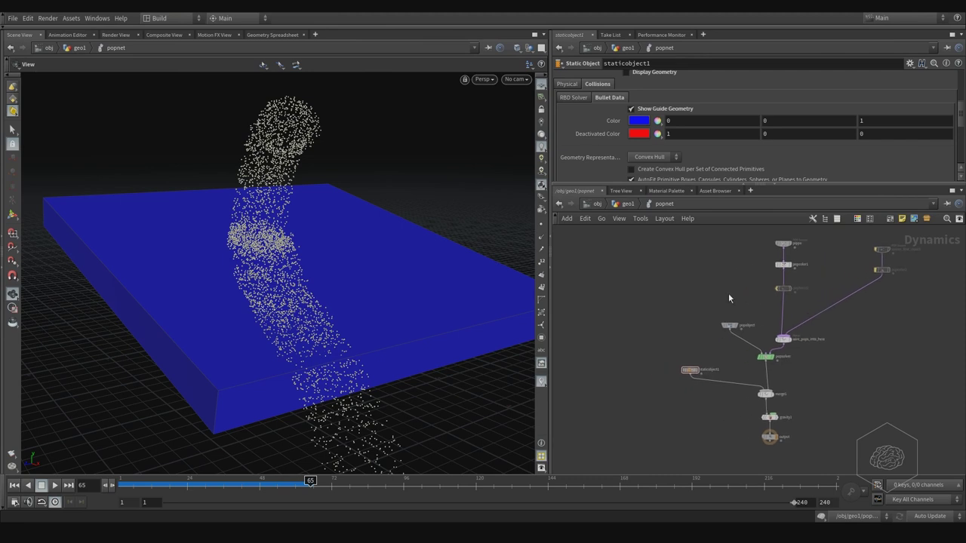
scroll(766, 292, up, 2)
middle_drag(766, 292, 740, 254)
Inspect popsolver's collision behavior settings and nudge the node lower
click(755, 354)
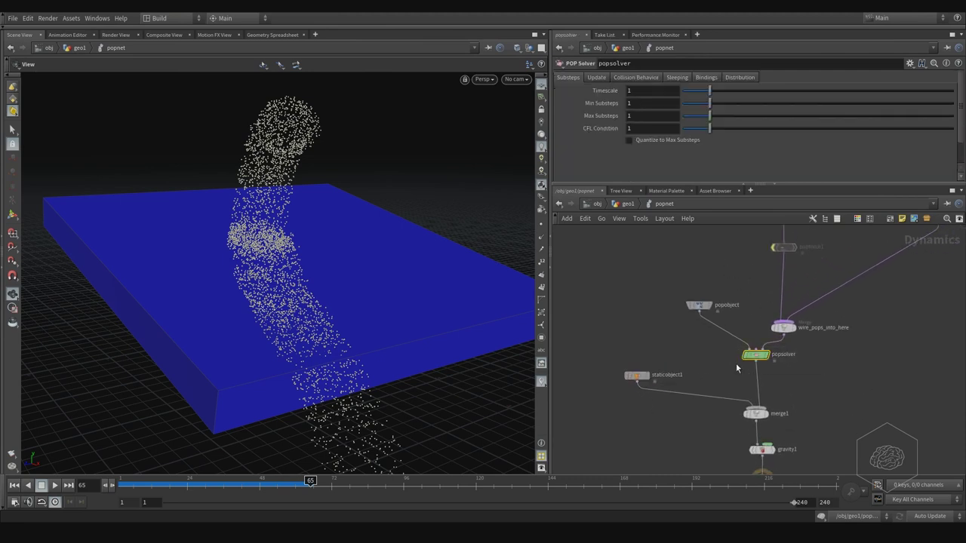
click(642, 78)
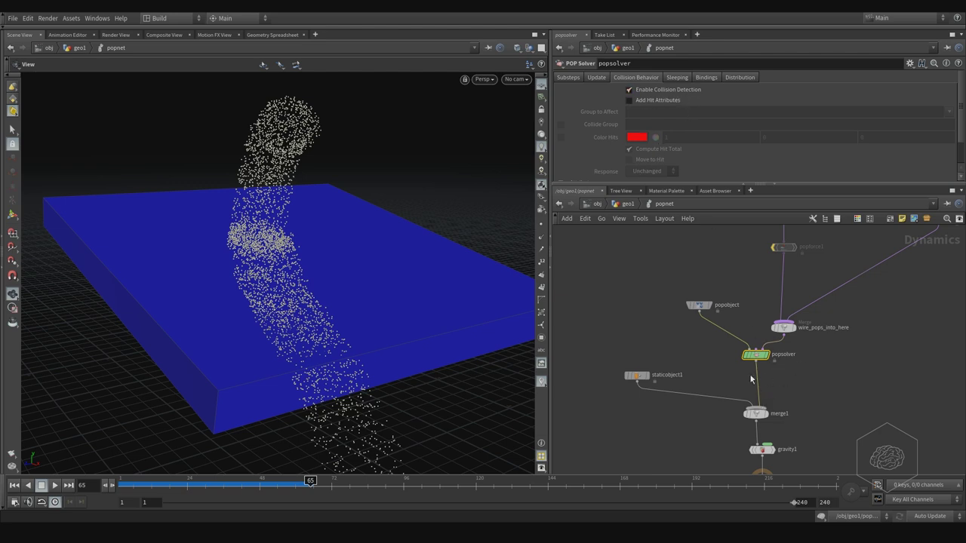
drag(756, 355, 756, 366)
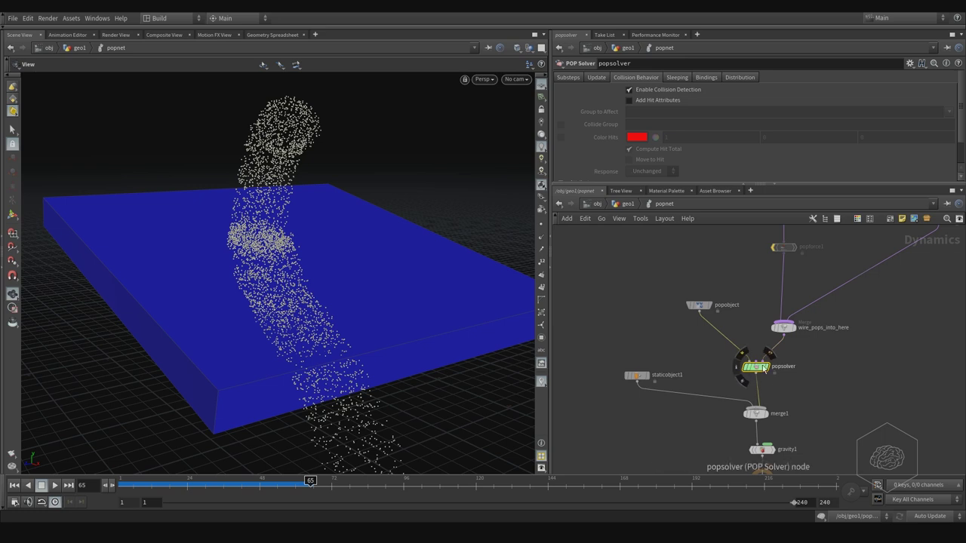
middle_drag(736, 415, 813, 401)
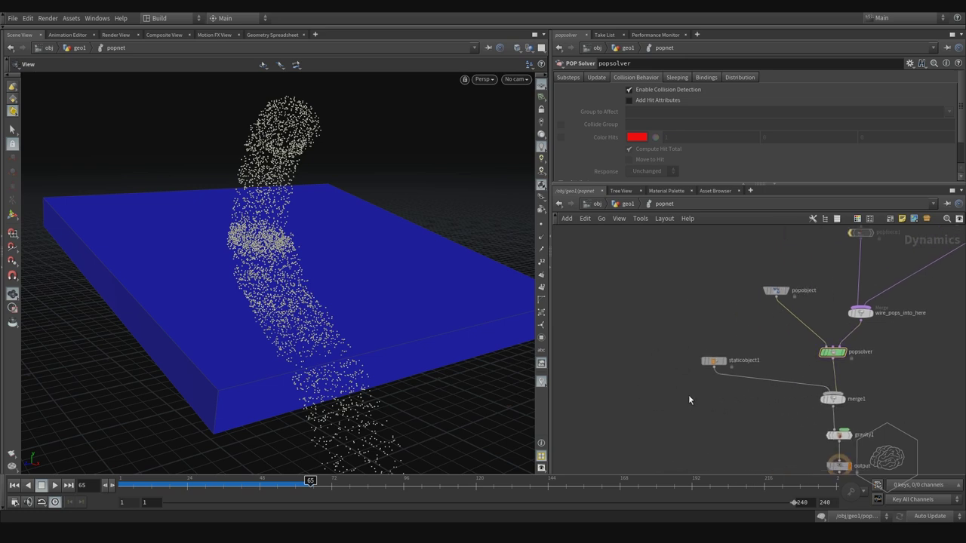
Insert a Static Solver between staticobject1 and merge1, then check merge1's inputs
key(Tab)
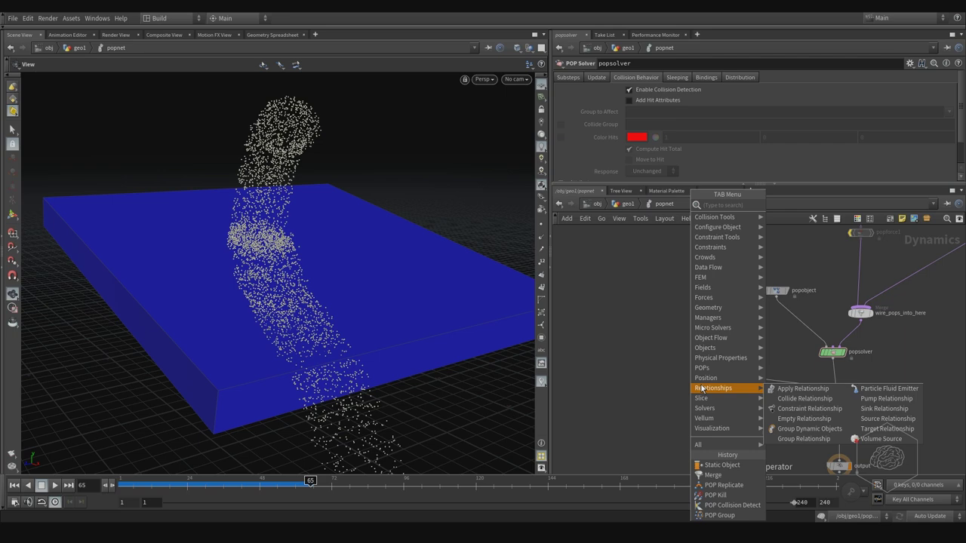
text(stat)
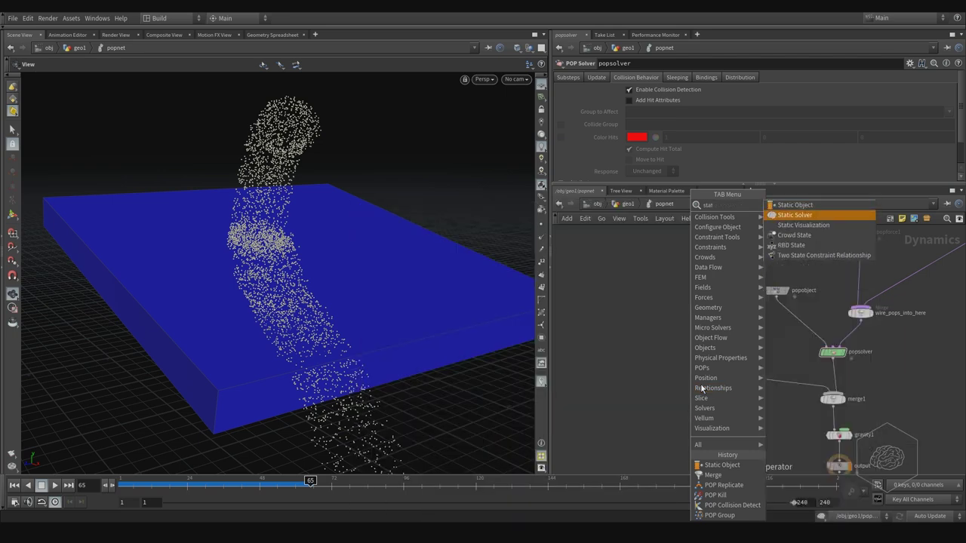
key(Return)
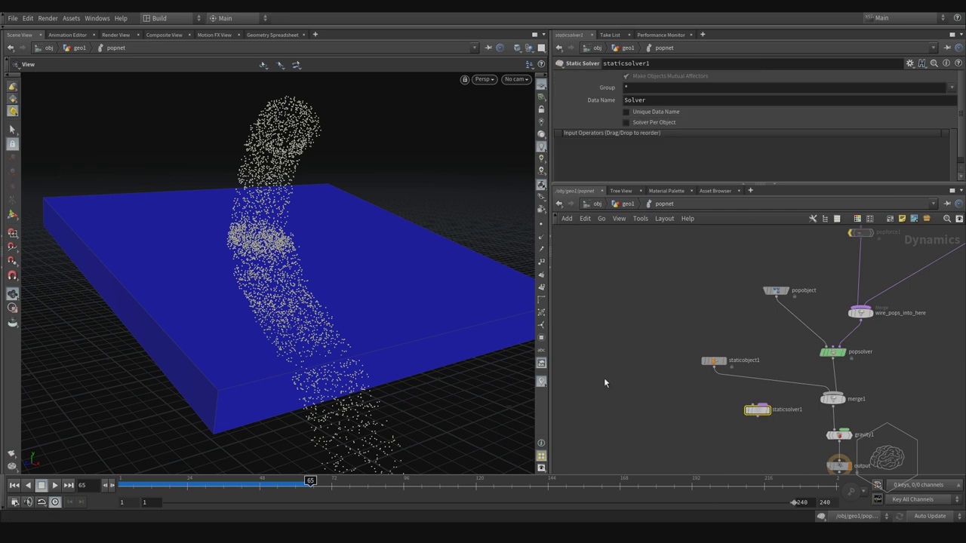
click(757, 391)
drag(757, 391, 723, 391)
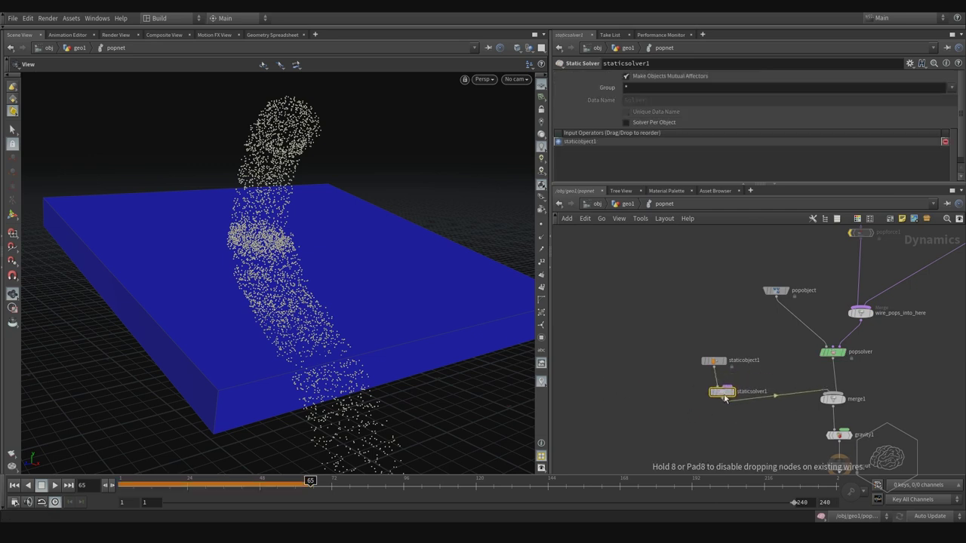
mouse_move(755, 330)
mouse_down()
mouse_move(693, 388)
mouse_move(690, 375)
mouse_up()
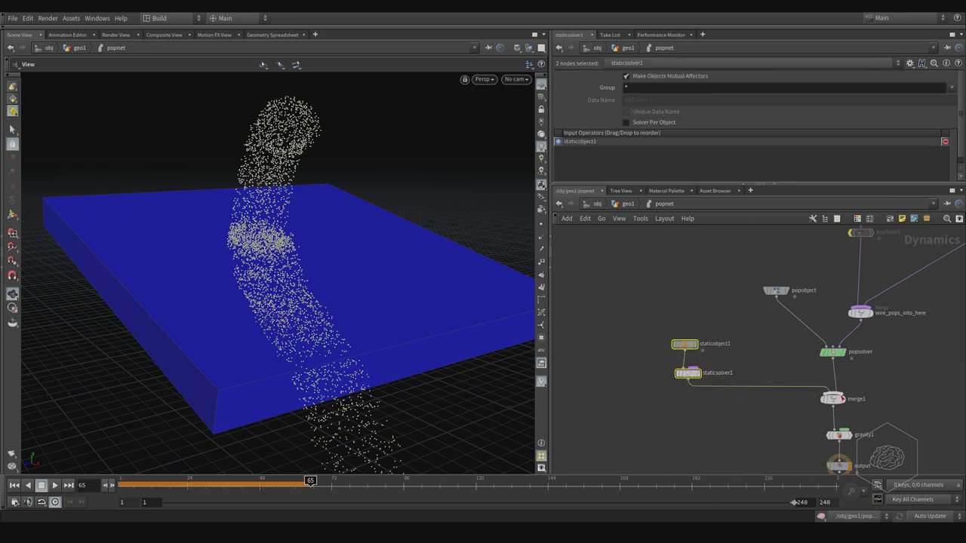
click(832, 399)
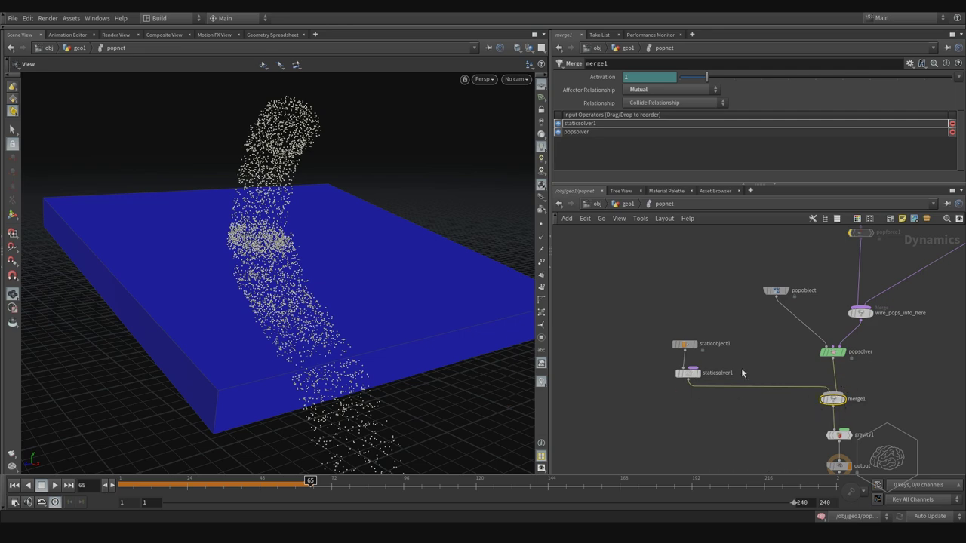
middle_drag(755, 367, 731, 365)
Add a POP Collision Detect node above wire_pops_into_here
key(Tab)
text(po)
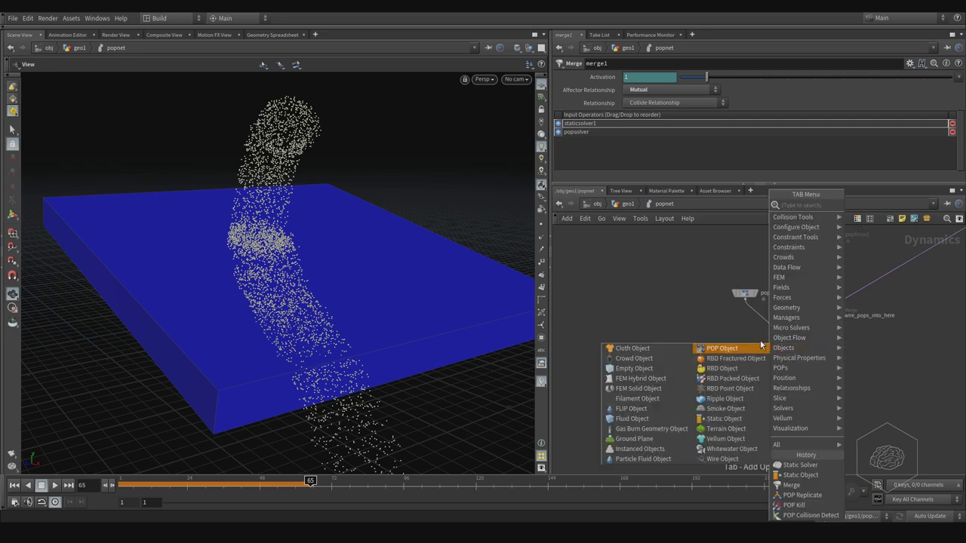
text(p )
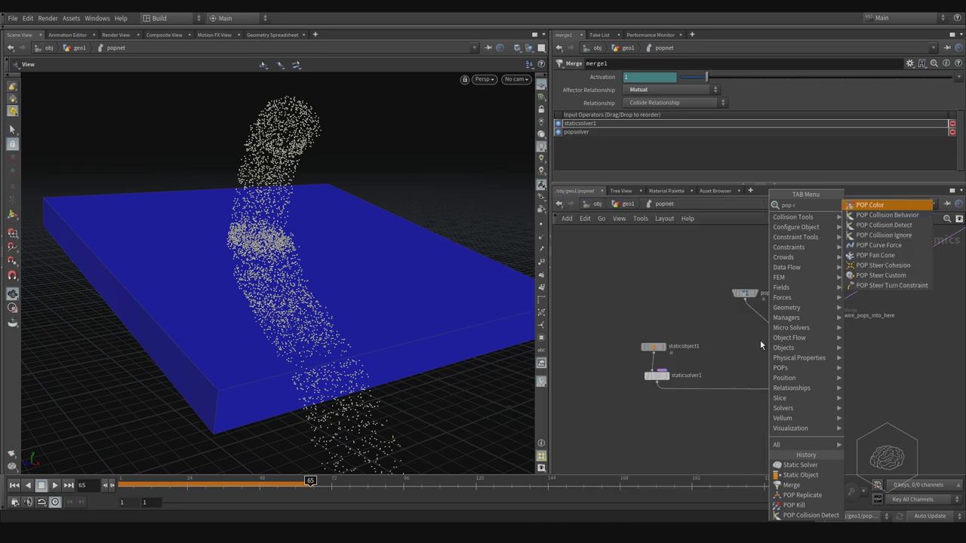
text(collis)
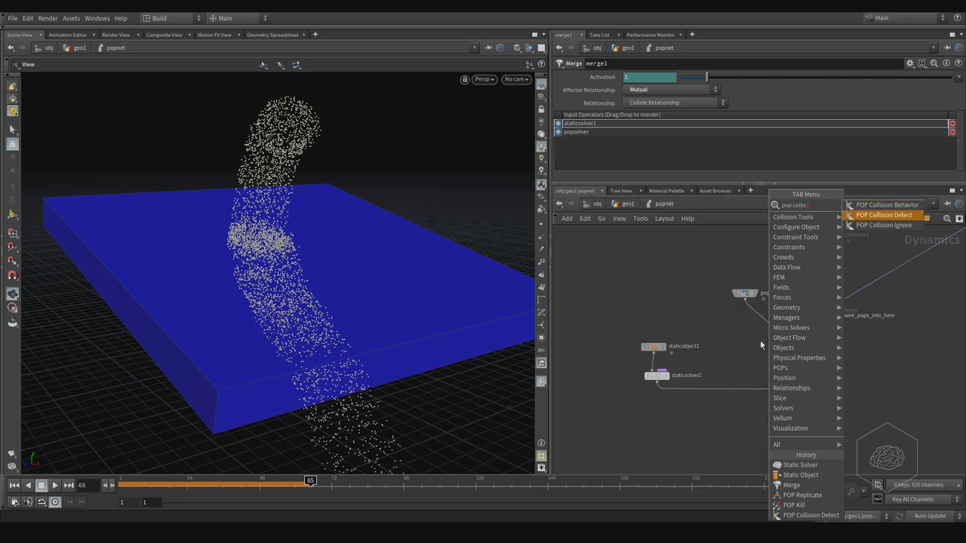
key(Return)
click(815, 279)
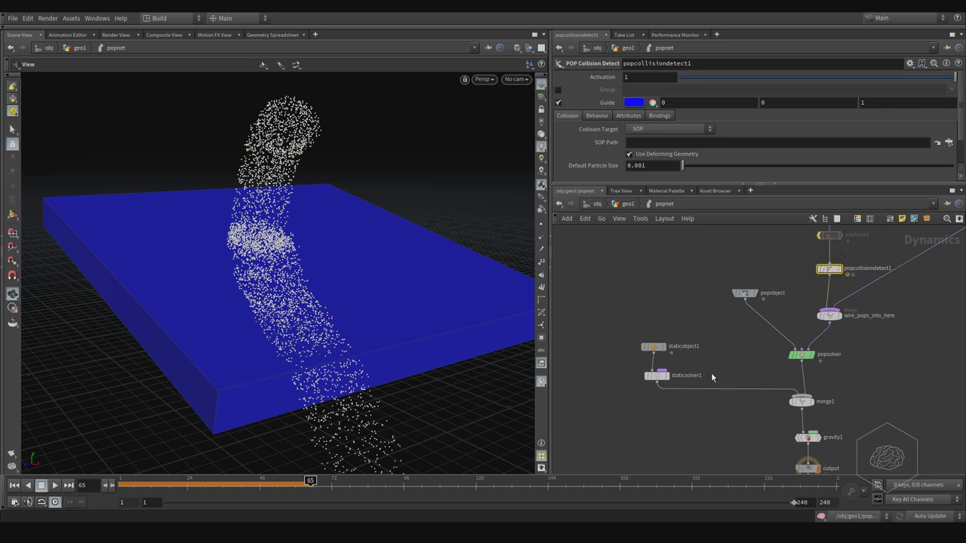
click(654, 347)
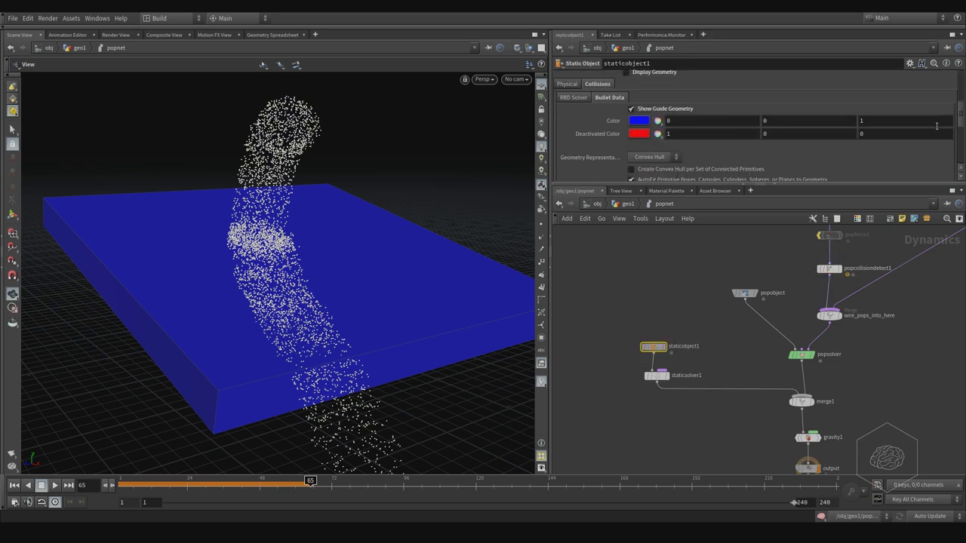
mouse_move(959, 130)
mouse_down()
mouse_move(962, 119)
mouse_move(894, 75)
mouse_up()
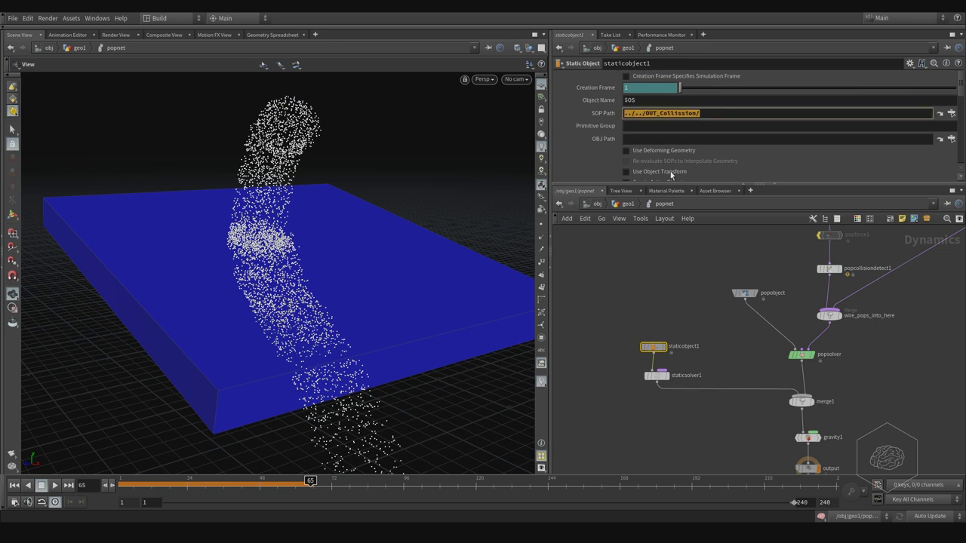
Point popcollisiondetect1's SOP path at OUT_Collision
click(829, 269)
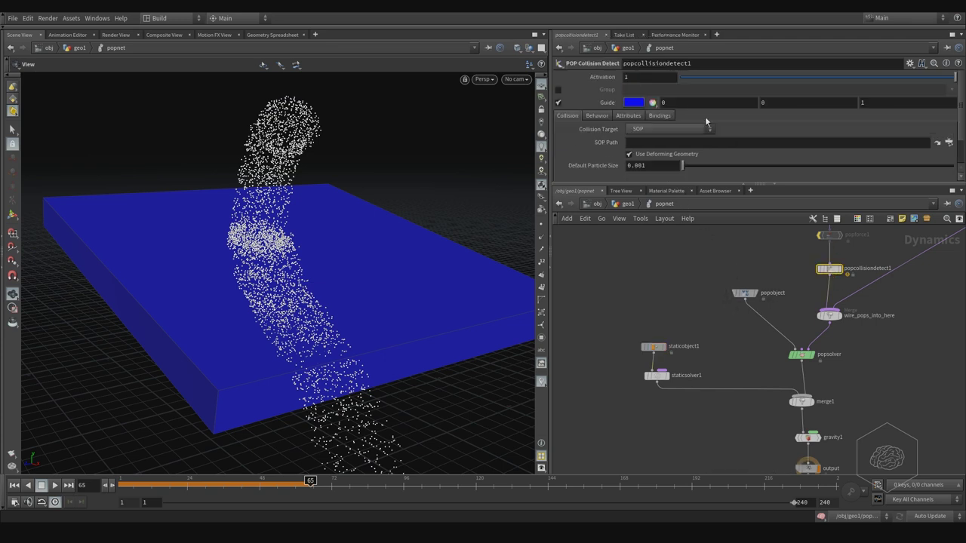
click(655, 143)
key(Return)
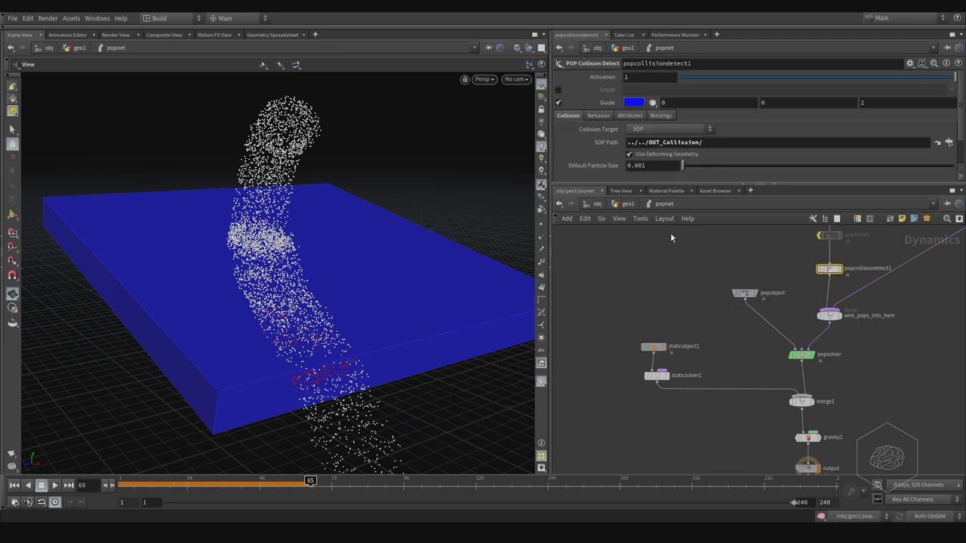
middle_drag(648, 291, 639, 308)
Delete staticsolver1 and turn off staticobject1's Show Guide Geometry
click(683, 379)
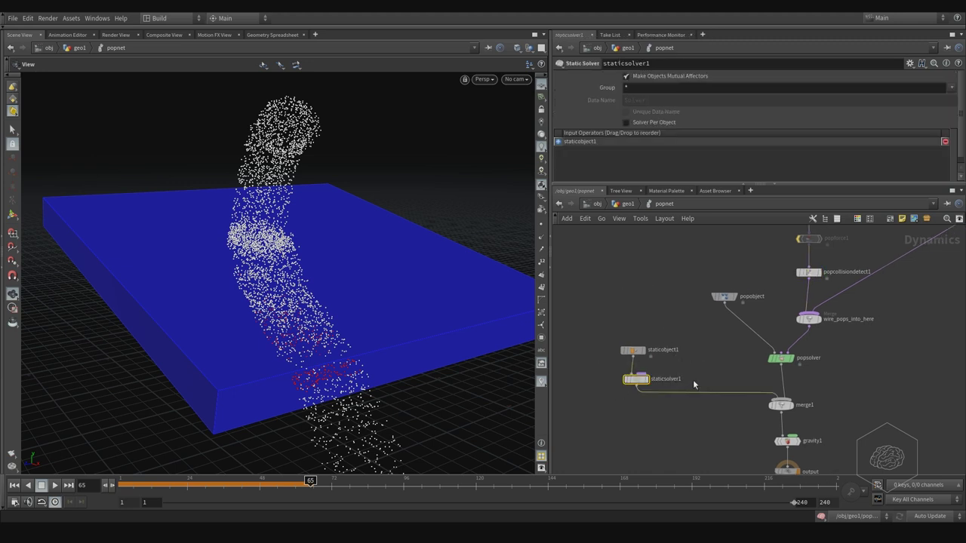
middle_drag(705, 367, 662, 355)
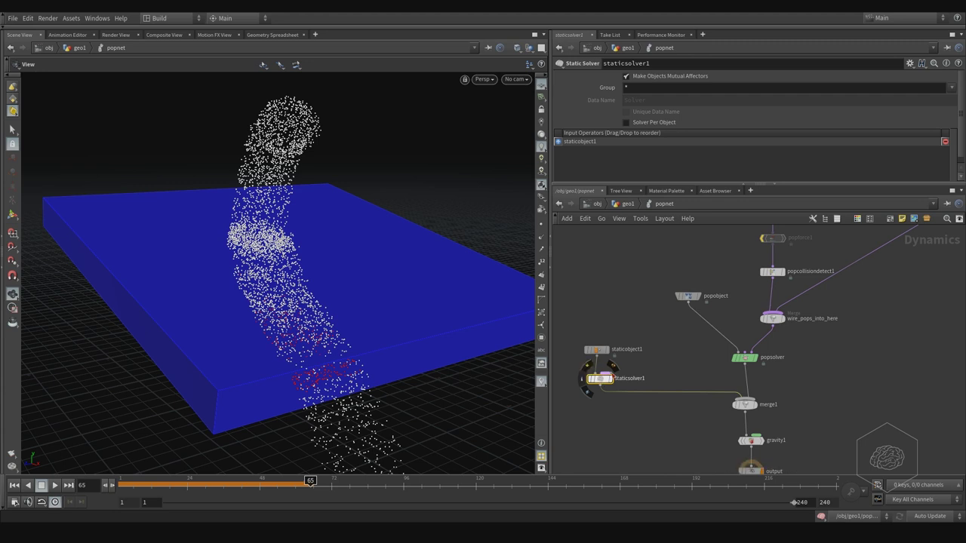
key(Delete)
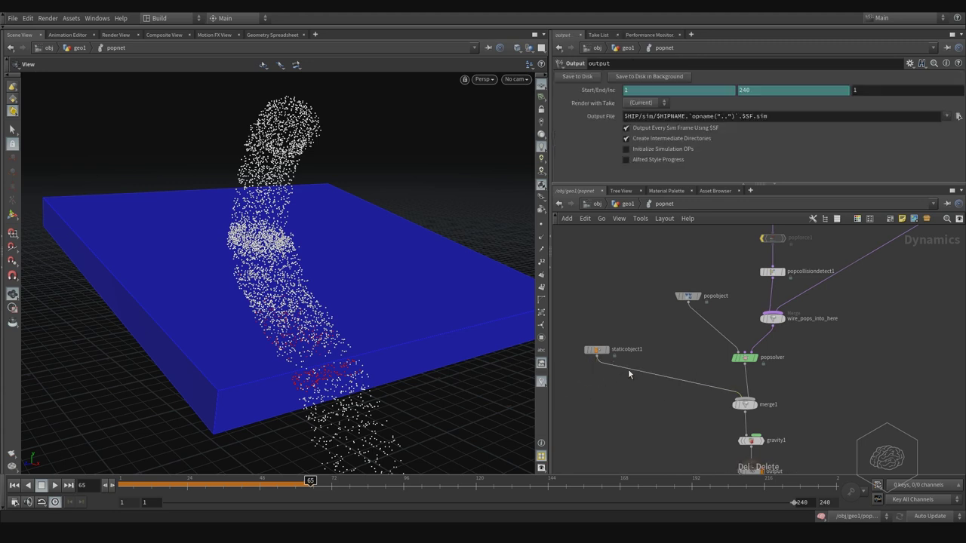
mouse_move(724, 310)
middle_down()
mouse_move(782, 281)
mouse_move(738, 311)
middle_up()
click(613, 350)
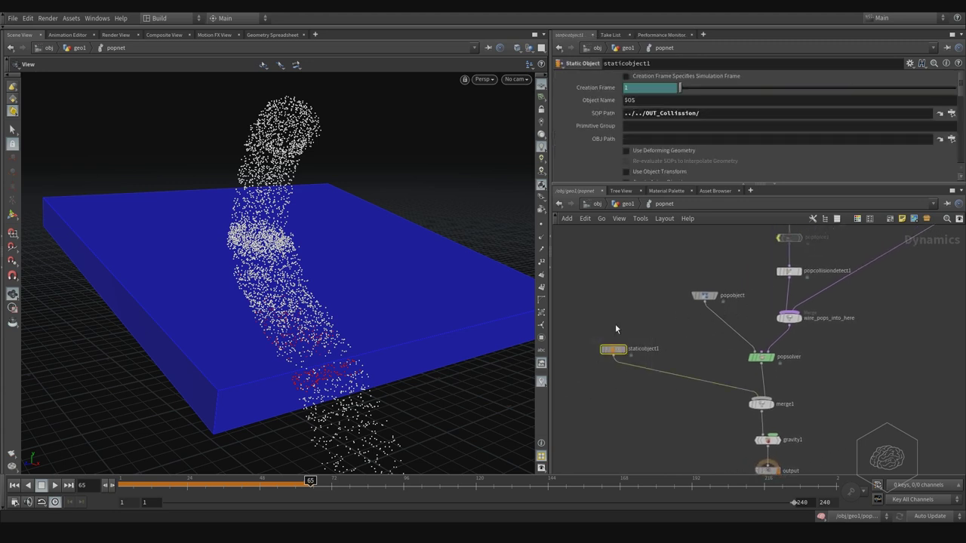
drag(960, 95, 960, 117)
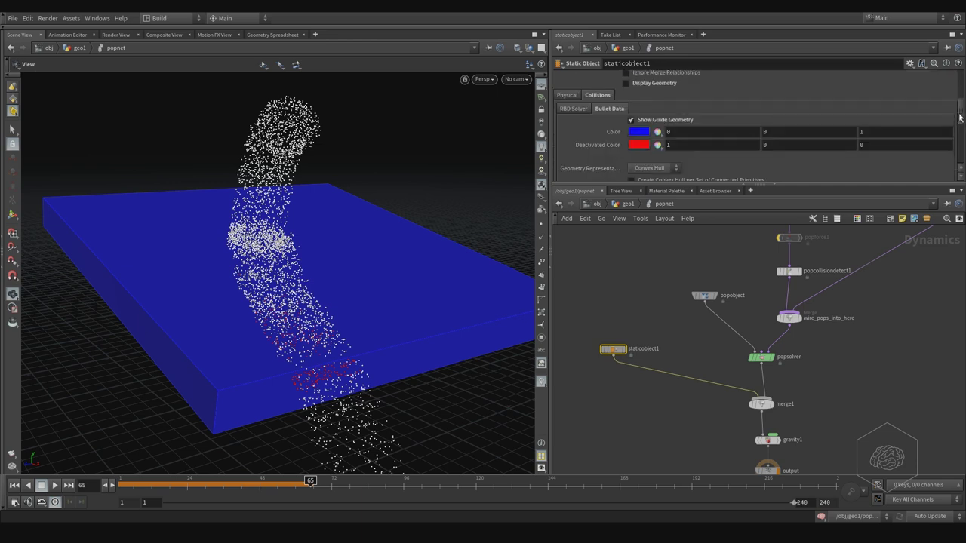
click(650, 121)
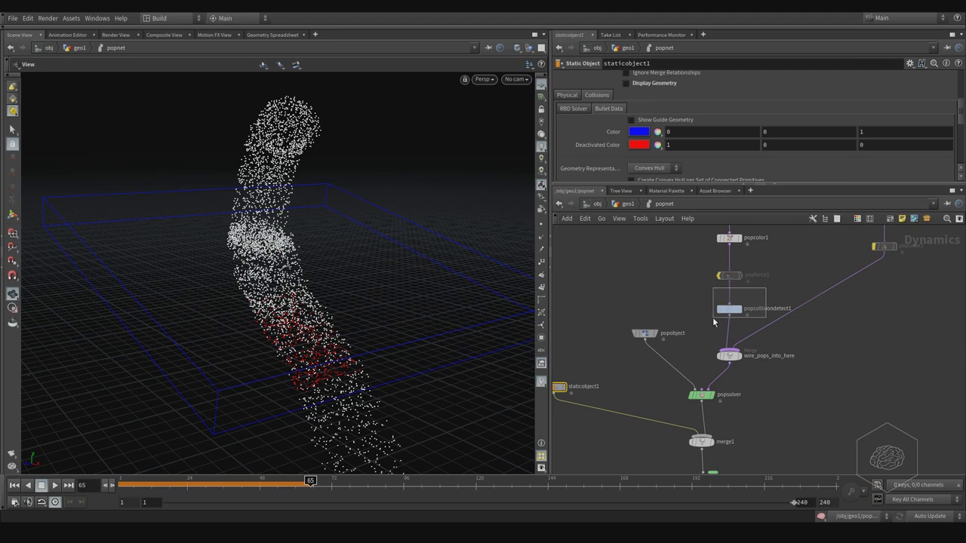
Set popcollisiondetect1's guide colour to green
drag(710, 319, 712, 317)
click(634, 104)
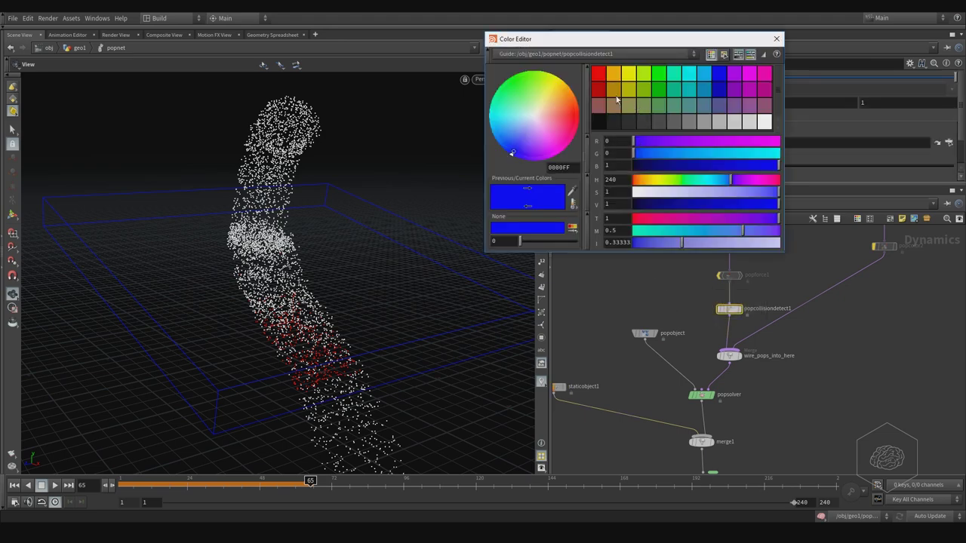
click(662, 88)
click(776, 39)
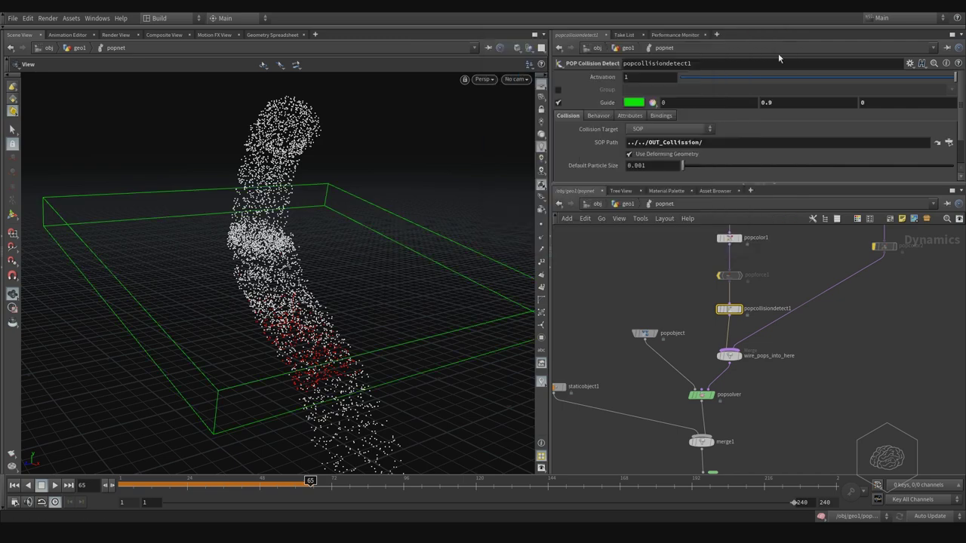
drag(352, 331, 424, 310)
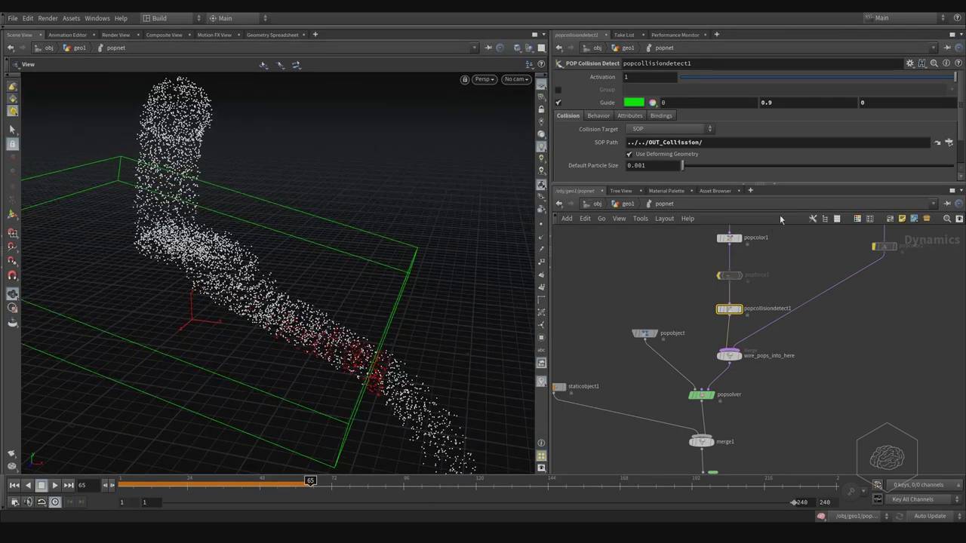
Rewind the simulation and set the display flag on the output node
drag(123, 481, 205, 480)
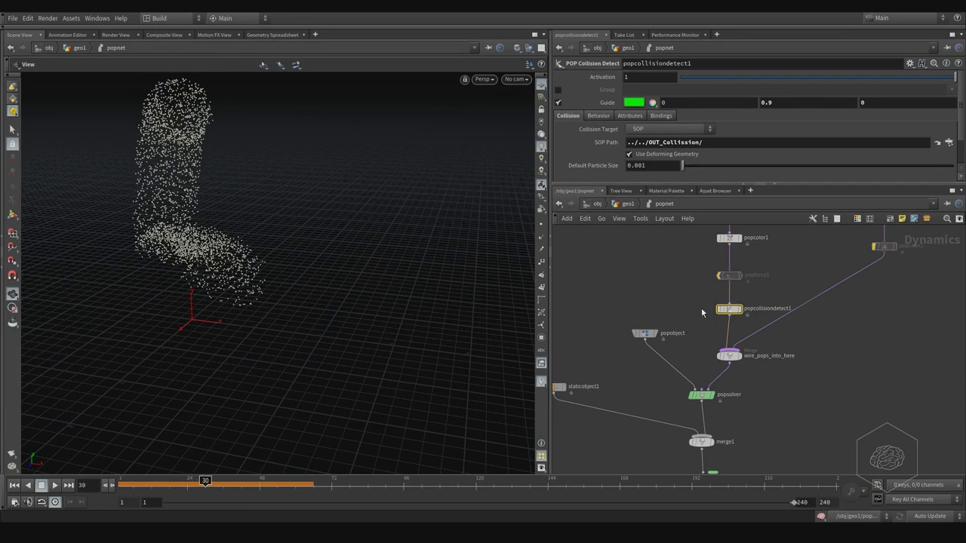
middle_drag(713, 319, 706, 304)
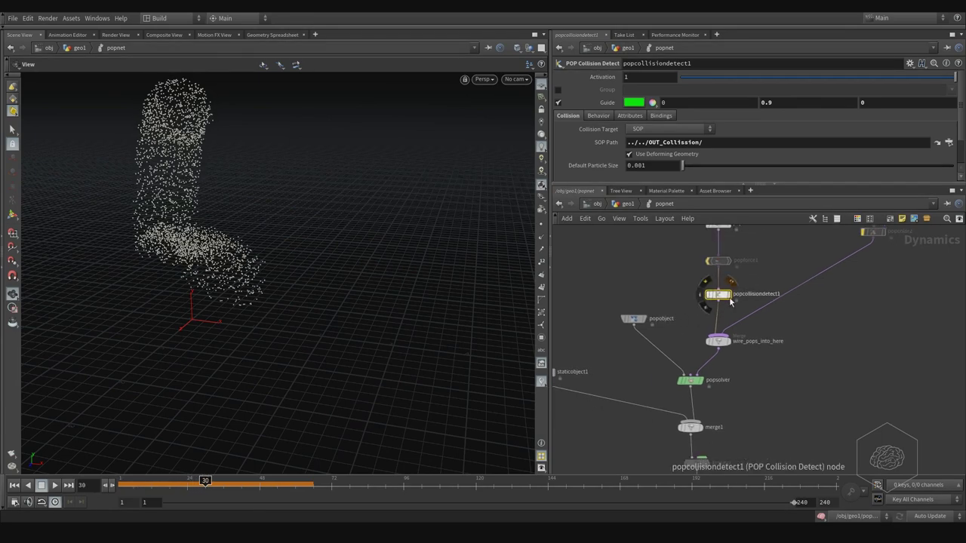
click(705, 302)
middle_drag(762, 452, 727, 377)
click(668, 420)
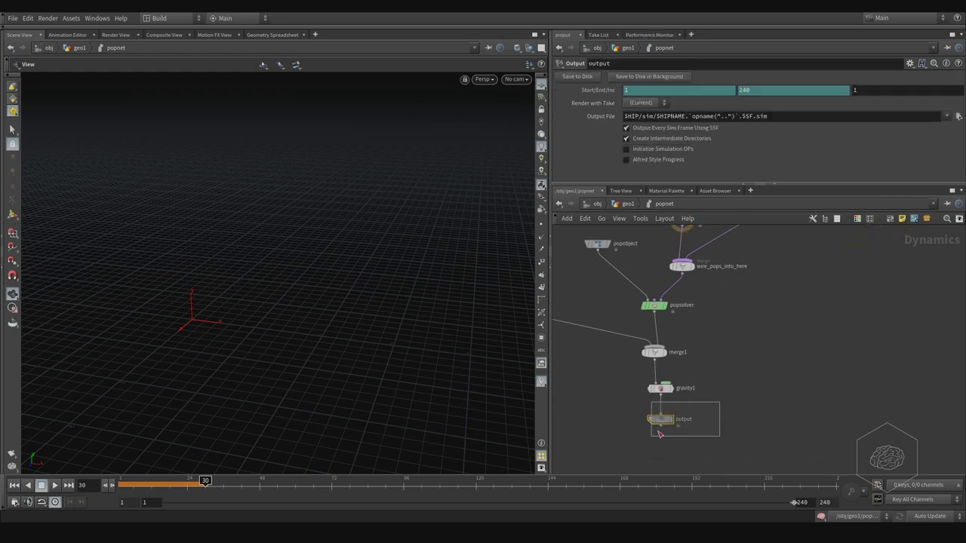
click(672, 420)
Advance to frame 63 to watch red-hit particles slide down the box
drag(202, 344, 202, 264)
drag(197, 483, 304, 454)
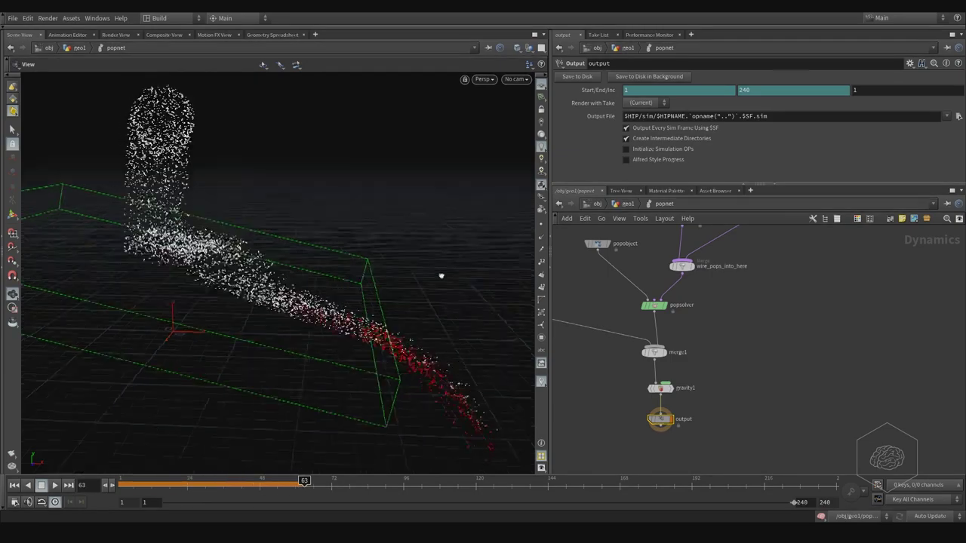
mouse_move(442, 277)
mouse_down()
mouse_move(364, 319)
mouse_move(352, 371)
mouse_move(371, 337)
mouse_move(334, 390)
mouse_move(372, 393)
mouse_move(352, 379)
mouse_move(367, 393)
mouse_move(374, 386)
mouse_up()
scroll(682, 328, up, 2)
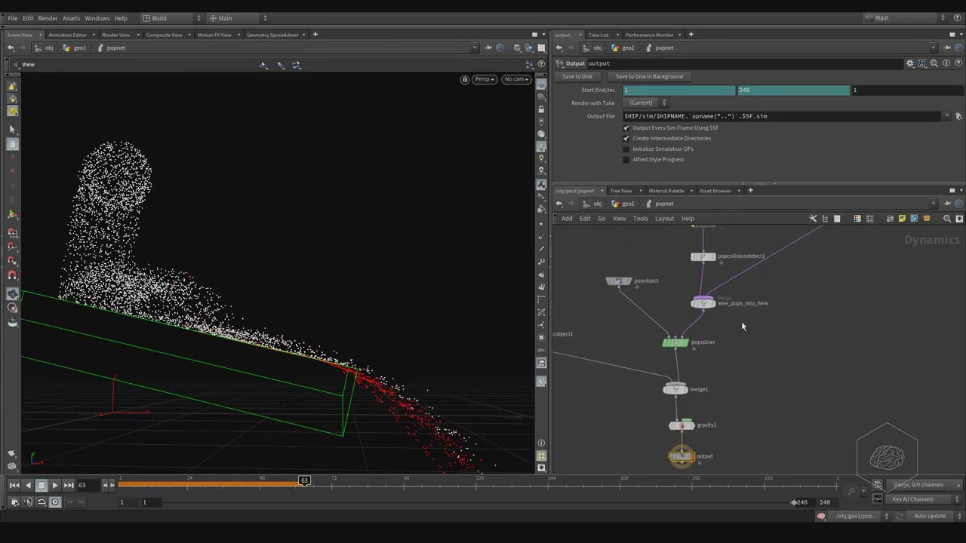
scroll(741, 321, up, 3)
Set popcollisiondetect1's Behavior Response to Die so particles die on hit
drag(675, 328, 676, 327)
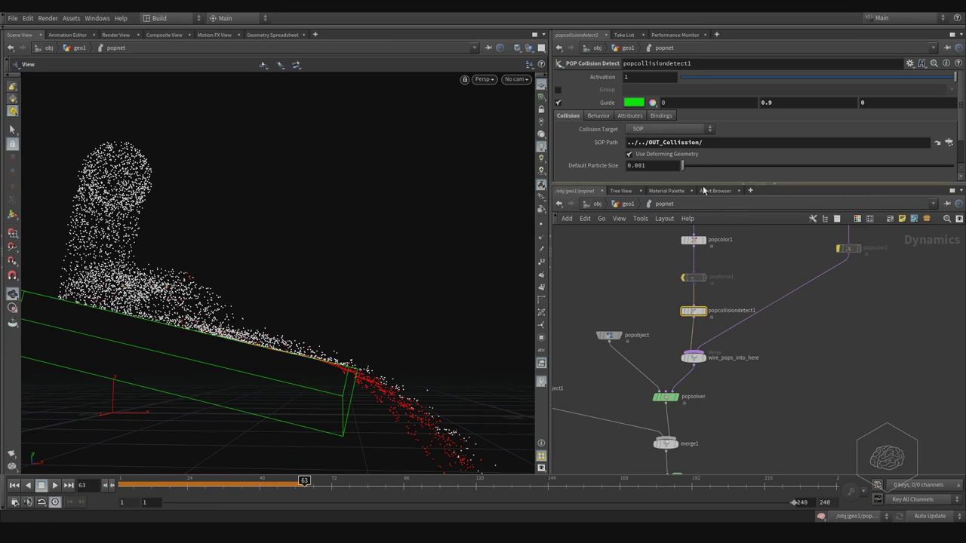
drag(812, 183, 791, 276)
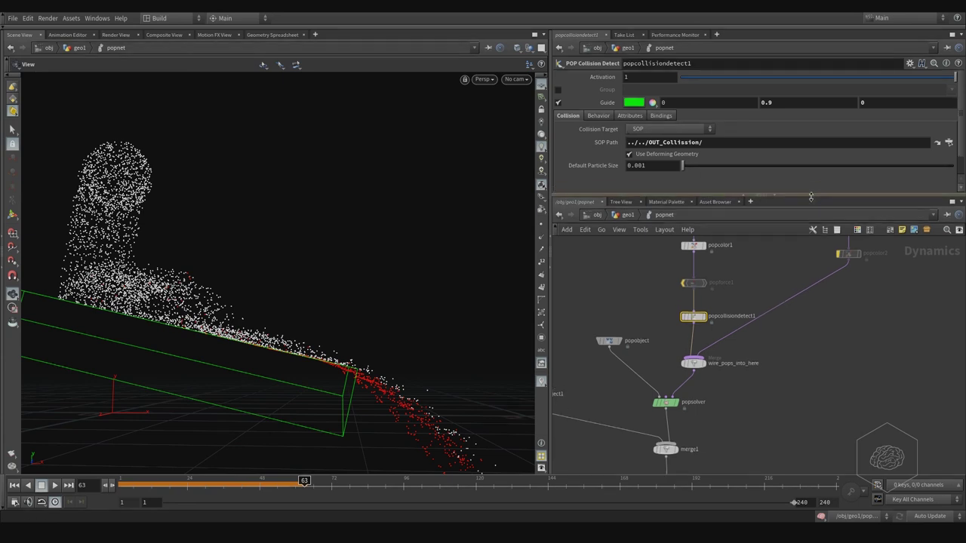
click(599, 116)
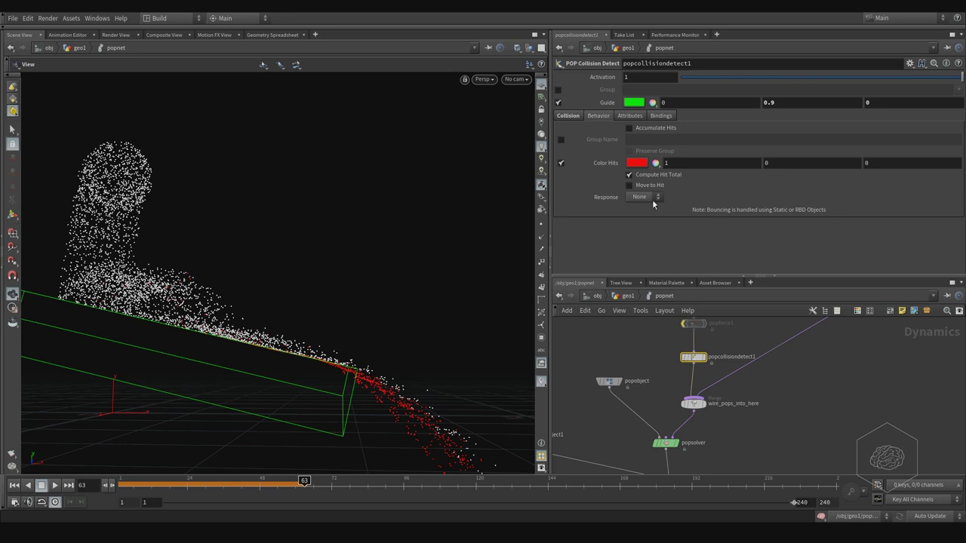
click(654, 200)
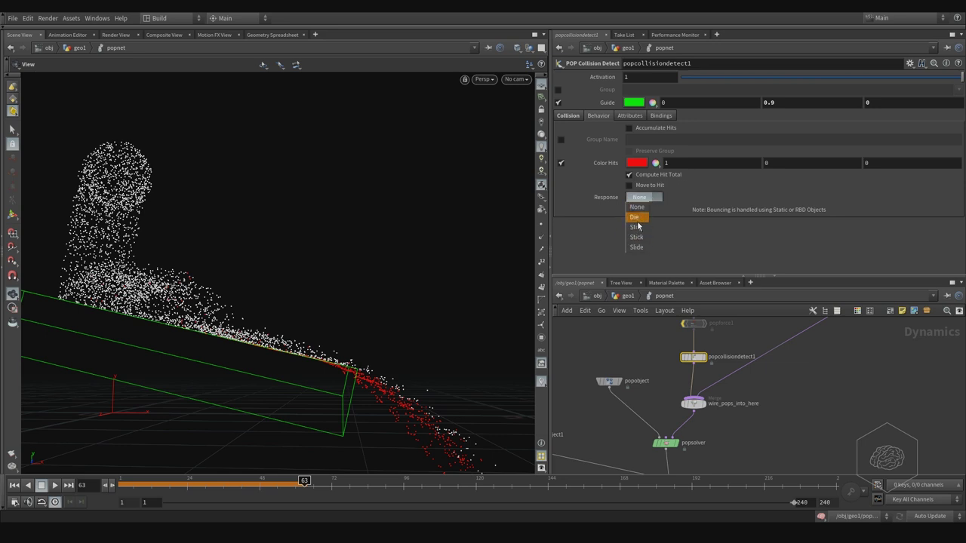
click(637, 219)
click(640, 197)
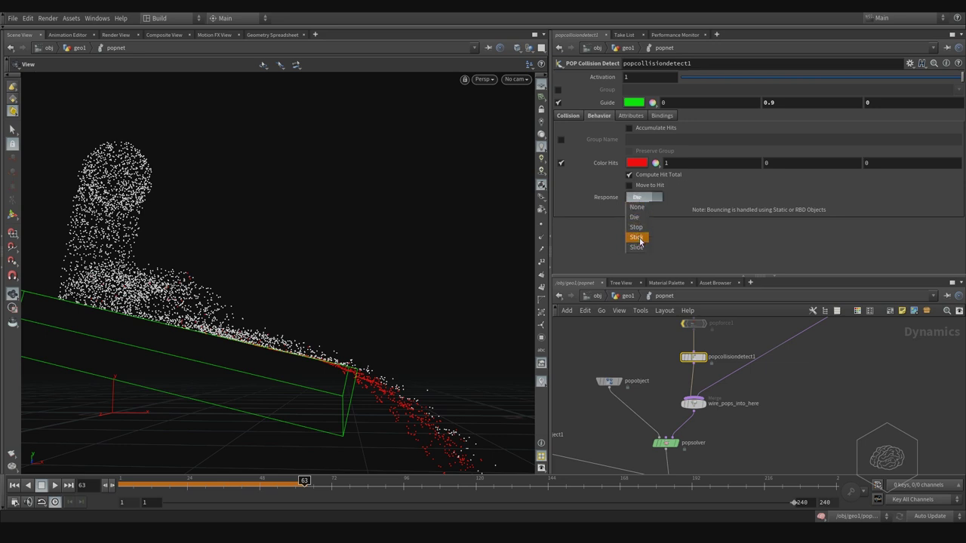
click(638, 217)
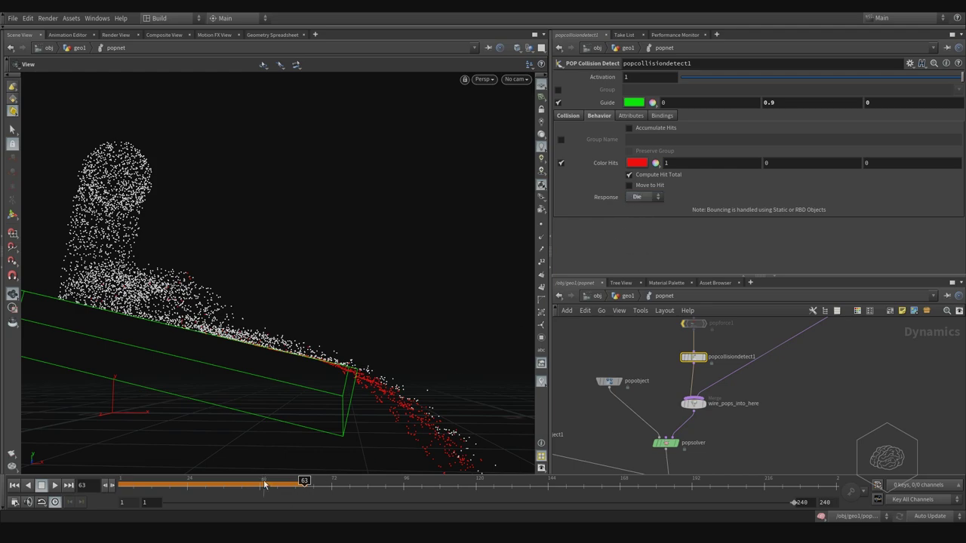
Scrub the simulation back and select the POP solver node
mouse_move(264, 484)
mouse_down()
mouse_move(190, 481)
mouse_move(209, 482)
mouse_up()
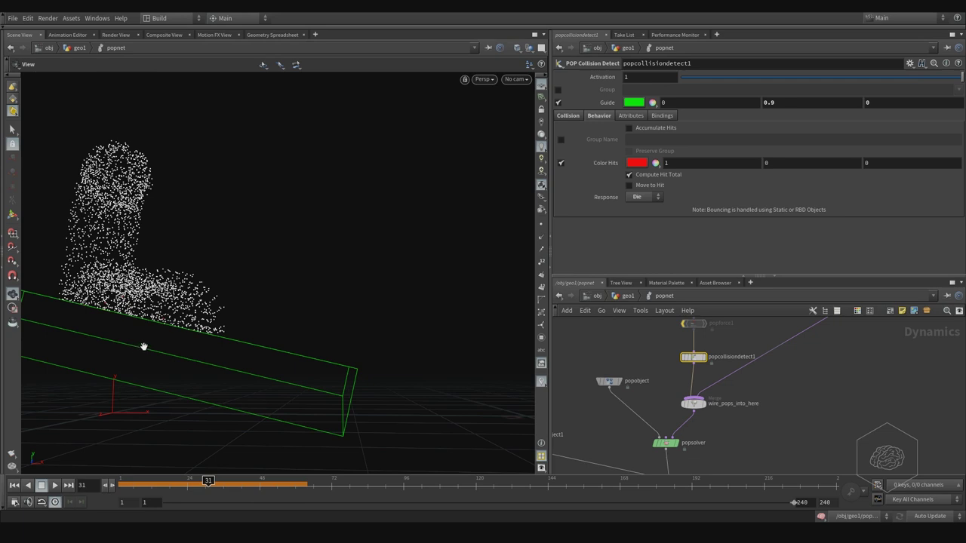
middle_drag(650, 407, 723, 358)
click(734, 396)
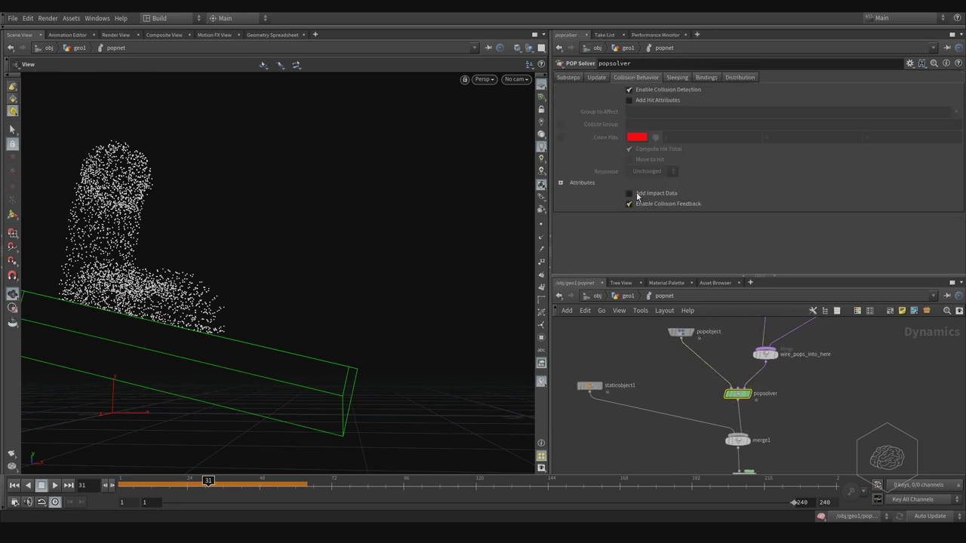
Enable Add Hit Attributes on popsolver and set its collision Response to Die
click(630, 100)
click(563, 182)
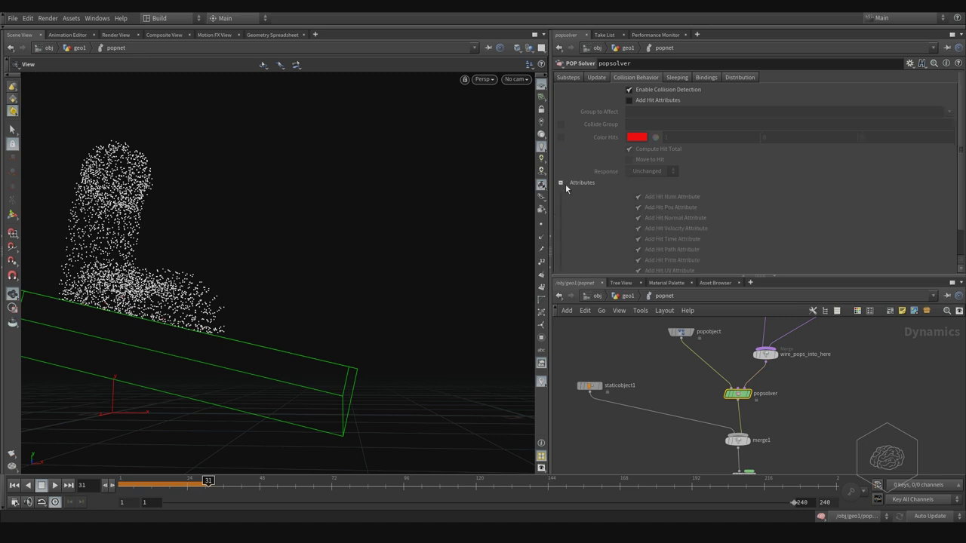
click(565, 184)
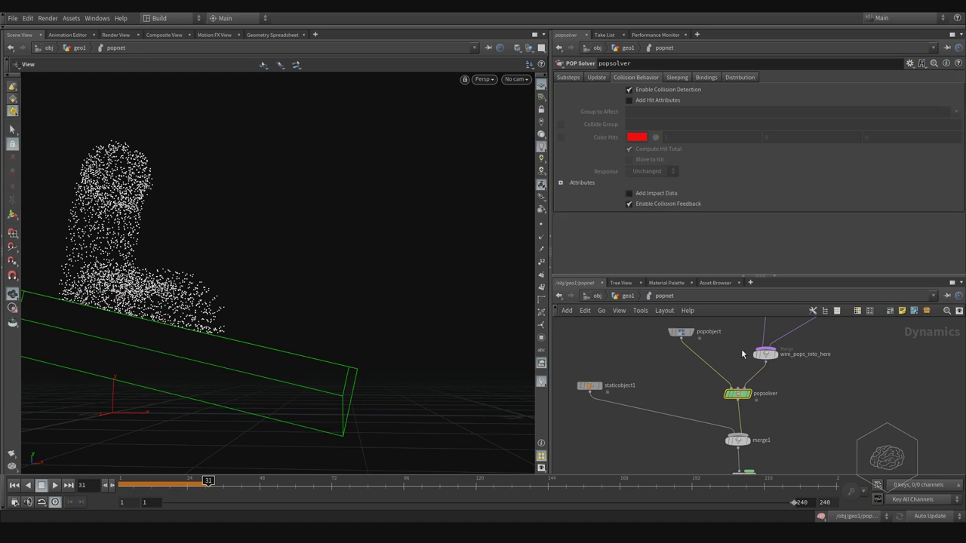
middle_drag(742, 349, 720, 375)
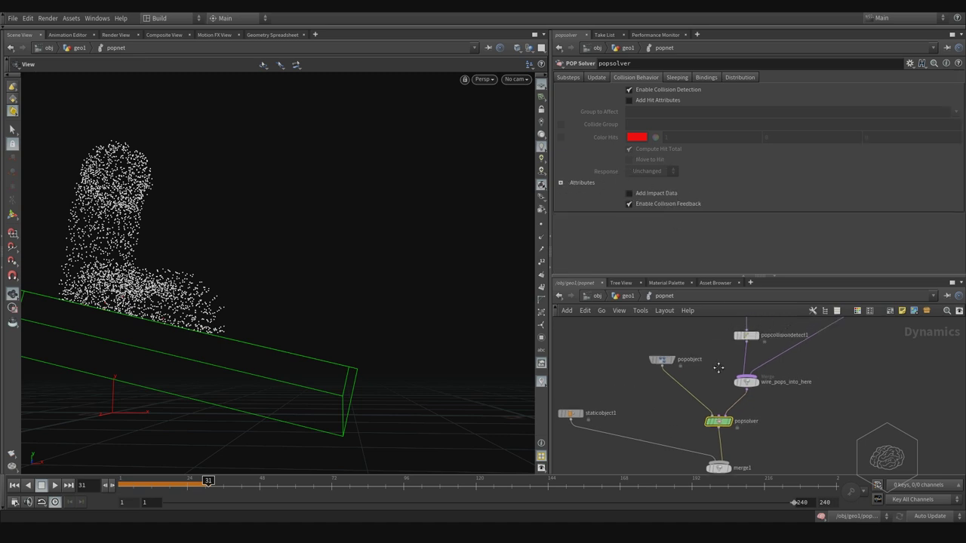
click(660, 100)
click(653, 172)
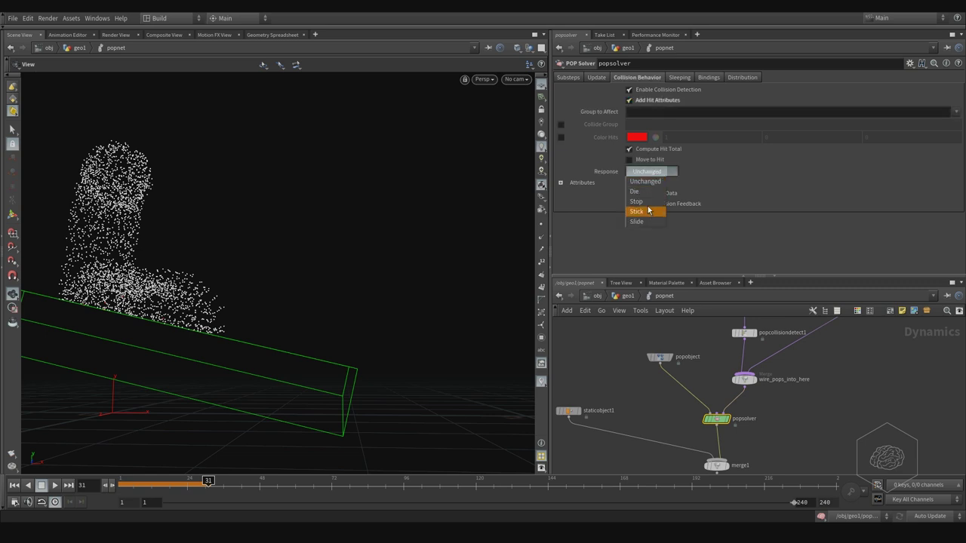
click(654, 198)
Pan the network around the collision detect node and reselect popsolver
middle_drag(711, 395, 694, 394)
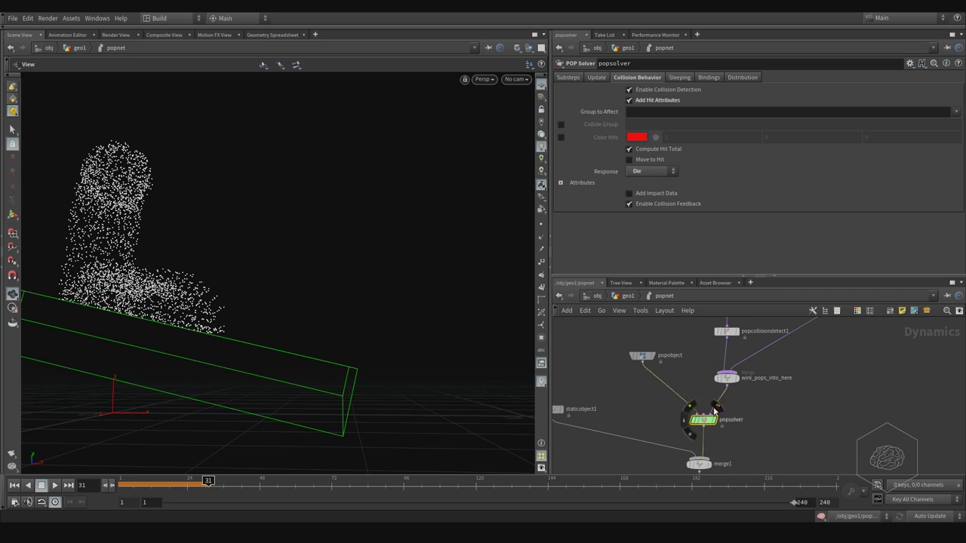
middle_drag(708, 339, 696, 362)
drag(687, 337, 735, 359)
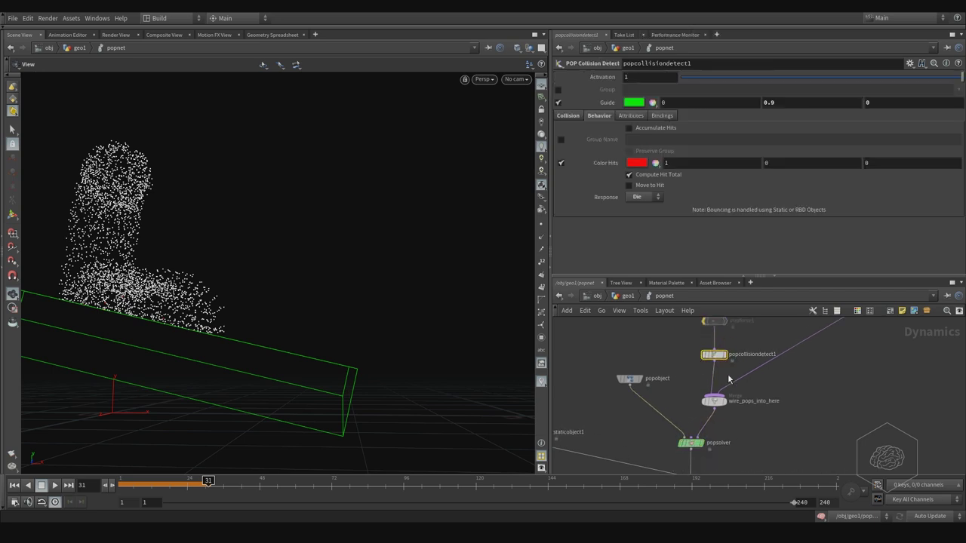
middle_drag(683, 357, 658, 325)
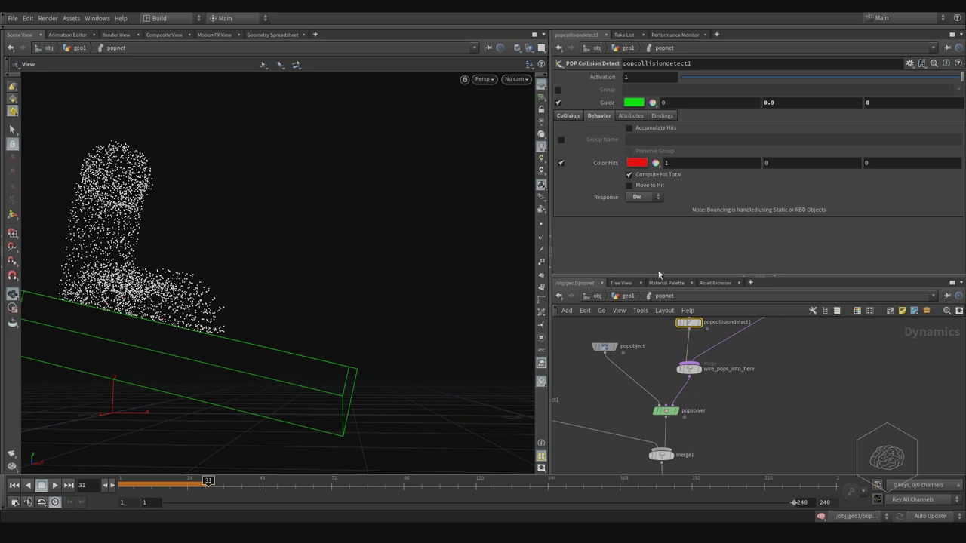
middle_drag(646, 381, 657, 378)
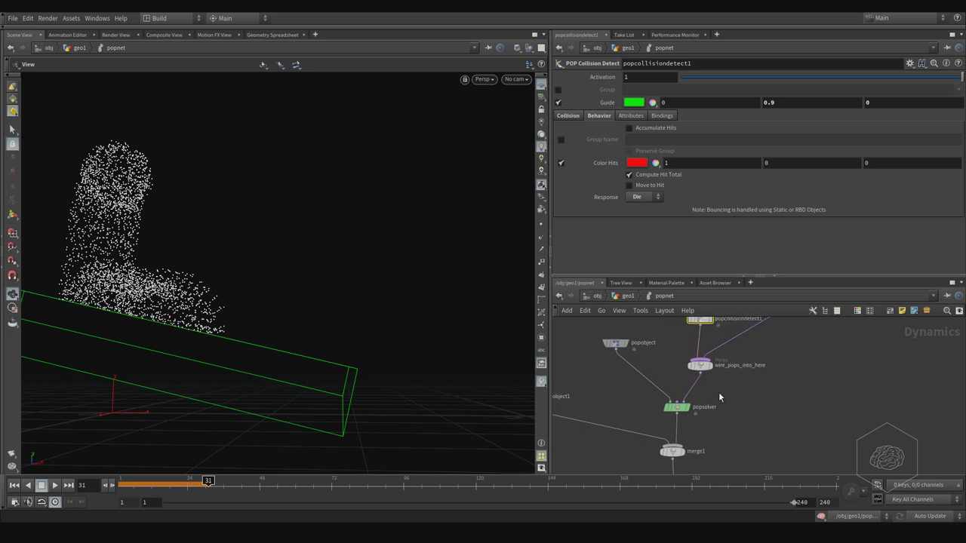
click(682, 411)
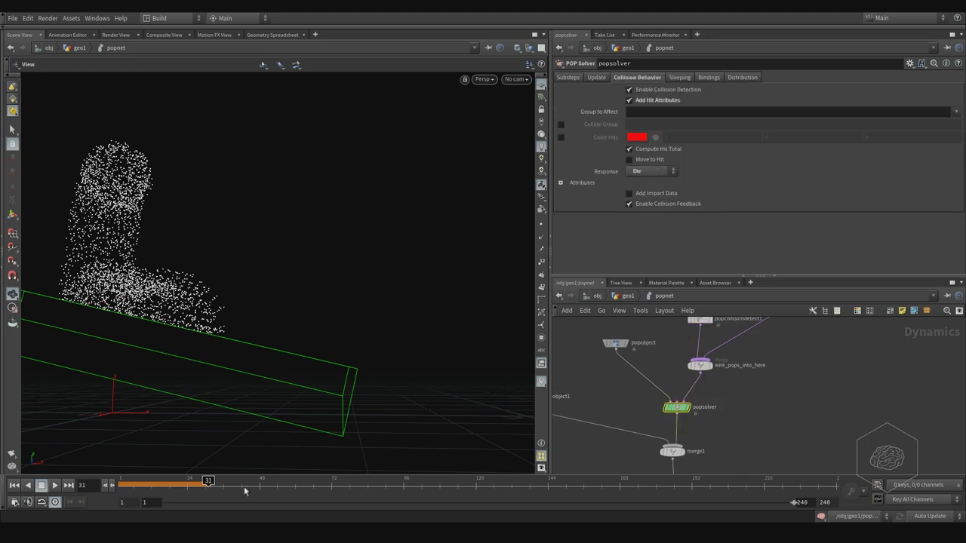
Replay the simulation and switch popsolver's collision Response from Die to Stop
click(14, 485)
click(55, 486)
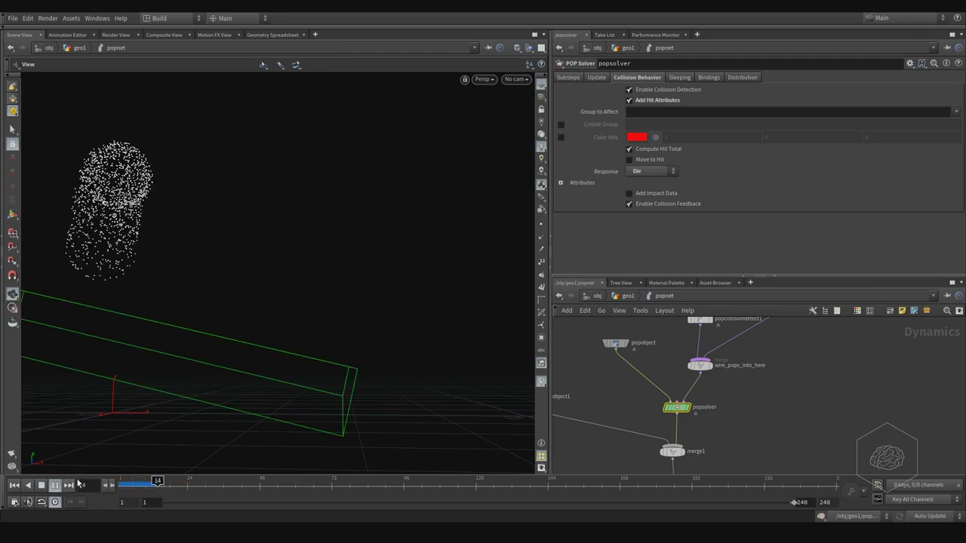
mouse_move(144, 267)
mouse_down()
mouse_move(184, 290)
mouse_move(200, 282)
mouse_move(173, 276)
mouse_up()
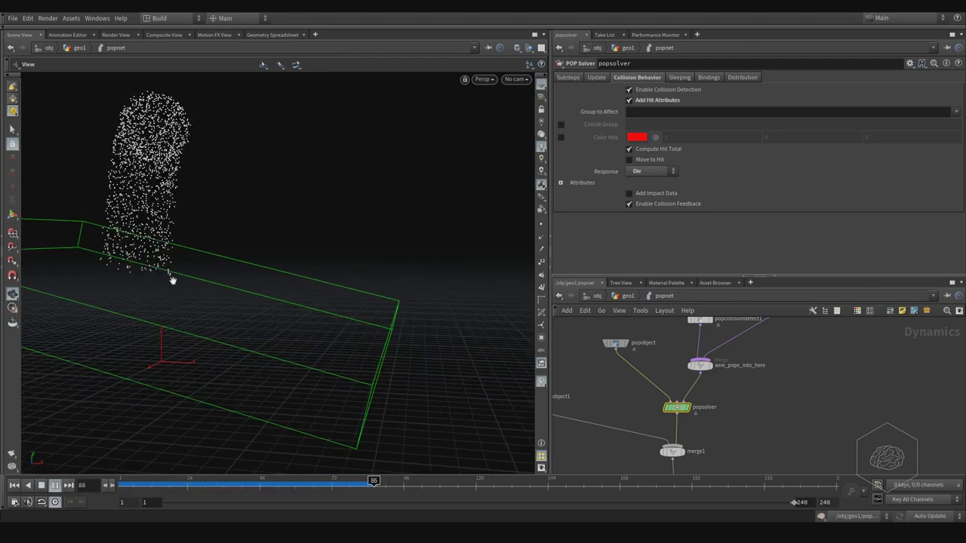
click(664, 171)
click(638, 202)
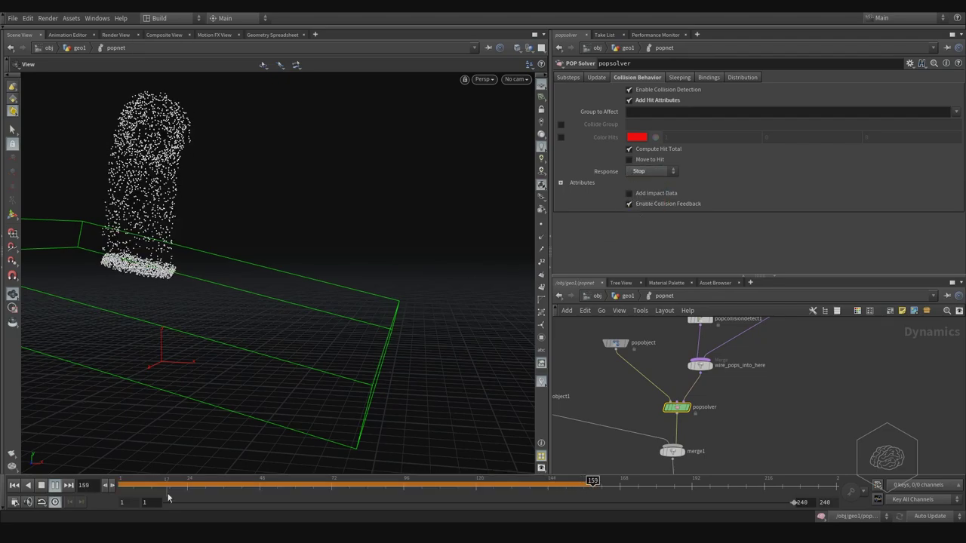
mouse_move(181, 395)
mouse_down()
mouse_move(189, 276)
mouse_move(138, 312)
mouse_move(234, 269)
mouse_move(187, 293)
mouse_up()
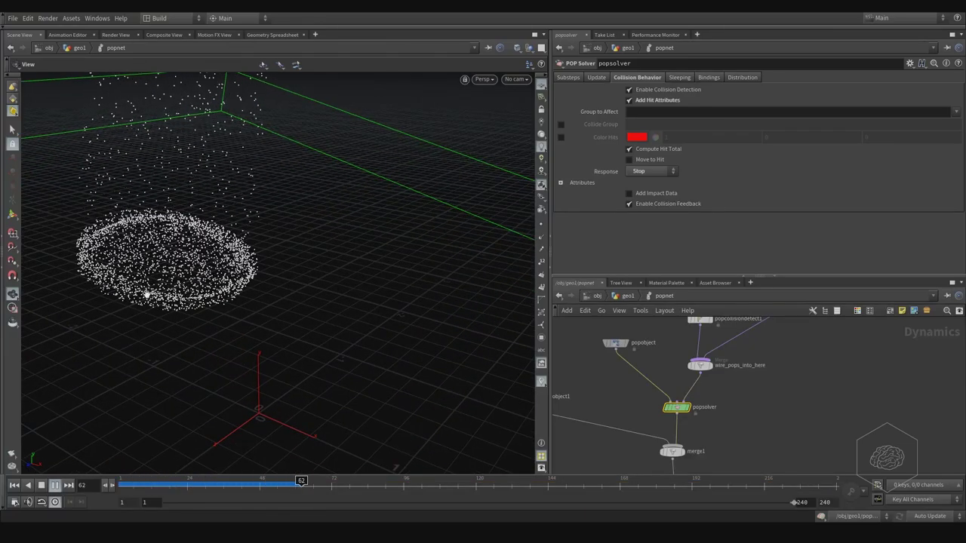
Change popsolver's Response to Stick and replay the simulation from frame 1
click(652, 172)
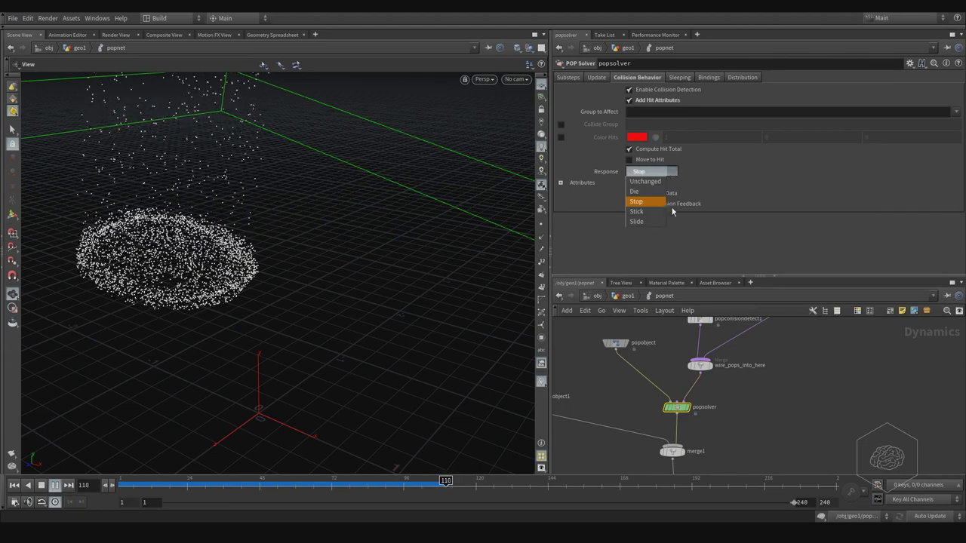
click(643, 211)
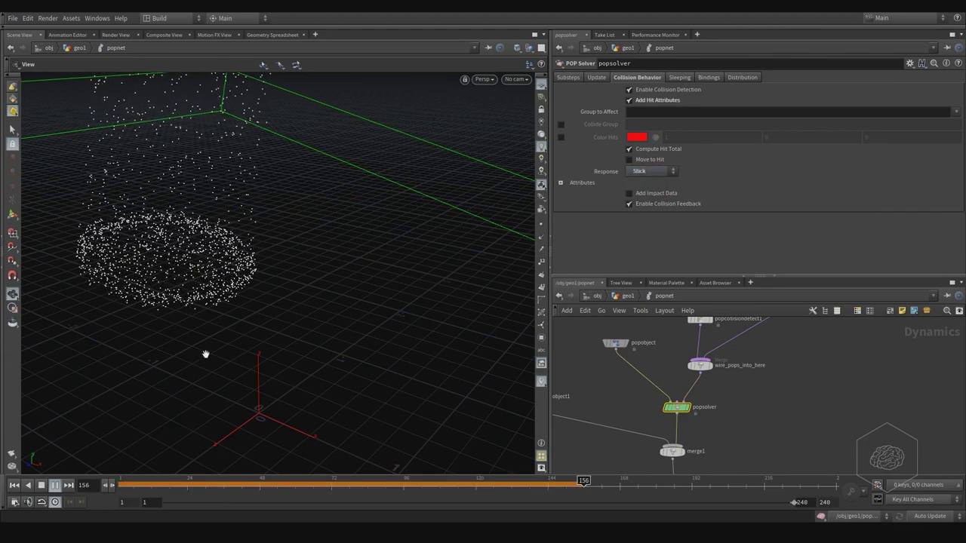
click(125, 484)
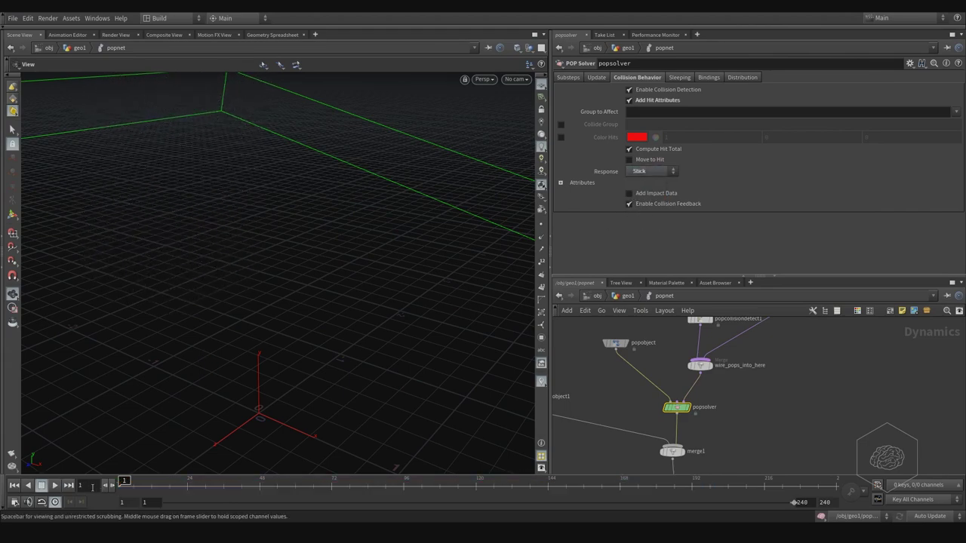
click(55, 486)
mouse_move(243, 215)
mouse_down()
mouse_move(263, 234)
mouse_move(291, 211)
mouse_move(287, 234)
mouse_up()
middle_drag(660, 345, 758, 340)
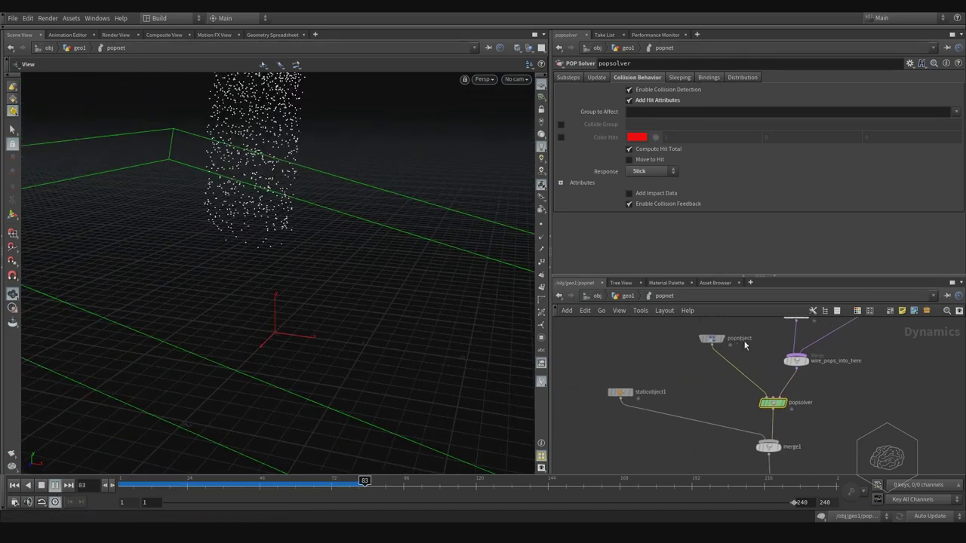
Set popcollisiondetect1's Response to Stick and inspect the red particle disc on the ground
click(739, 348)
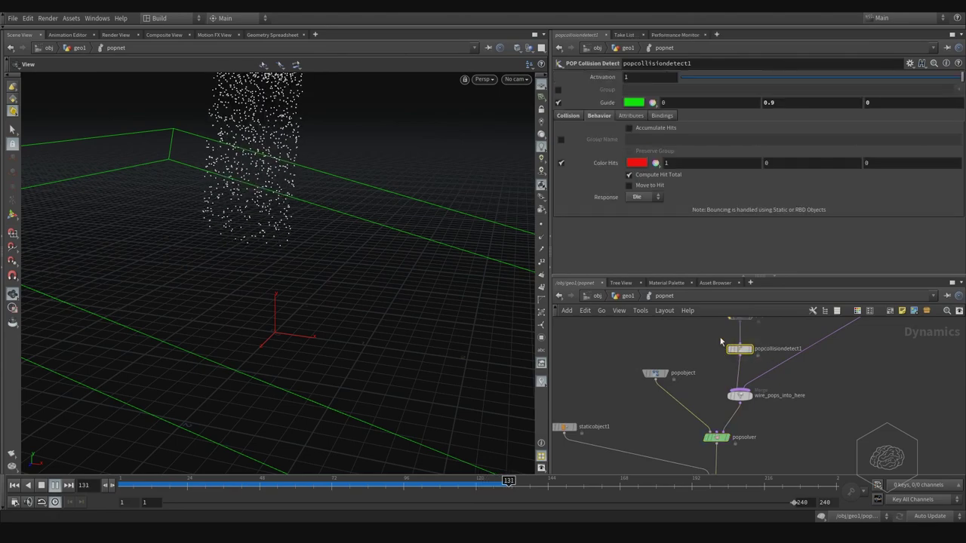
click(638, 196)
click(643, 237)
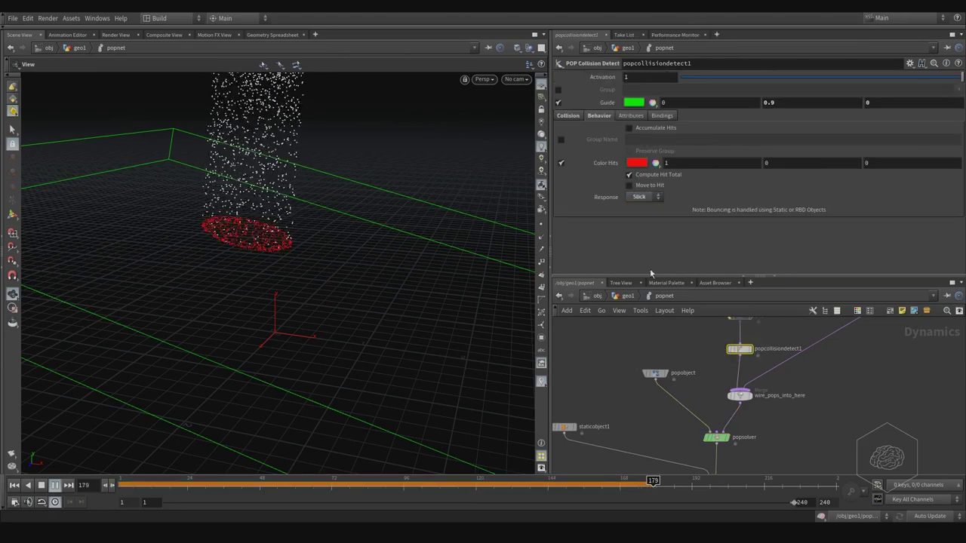
middle_drag(657, 339, 679, 305)
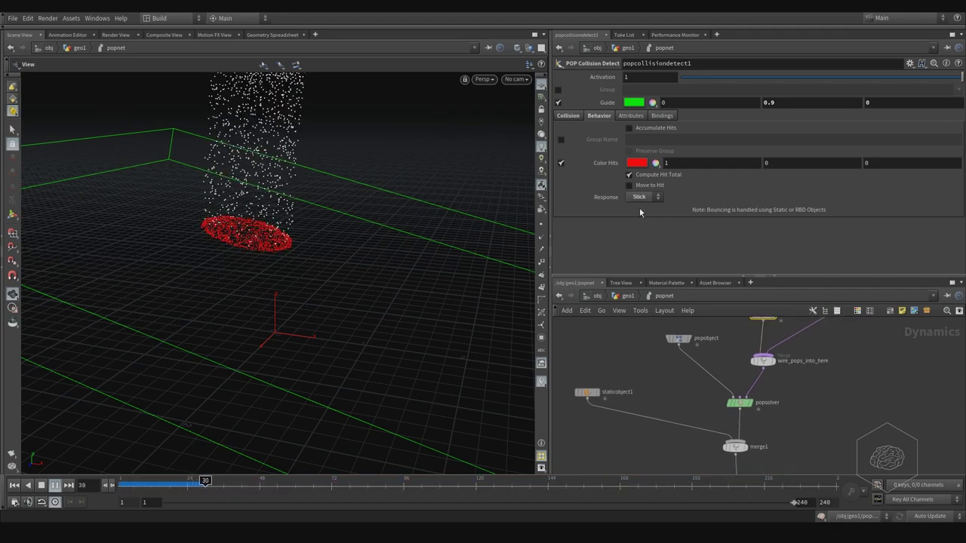
drag(332, 302, 266, 239)
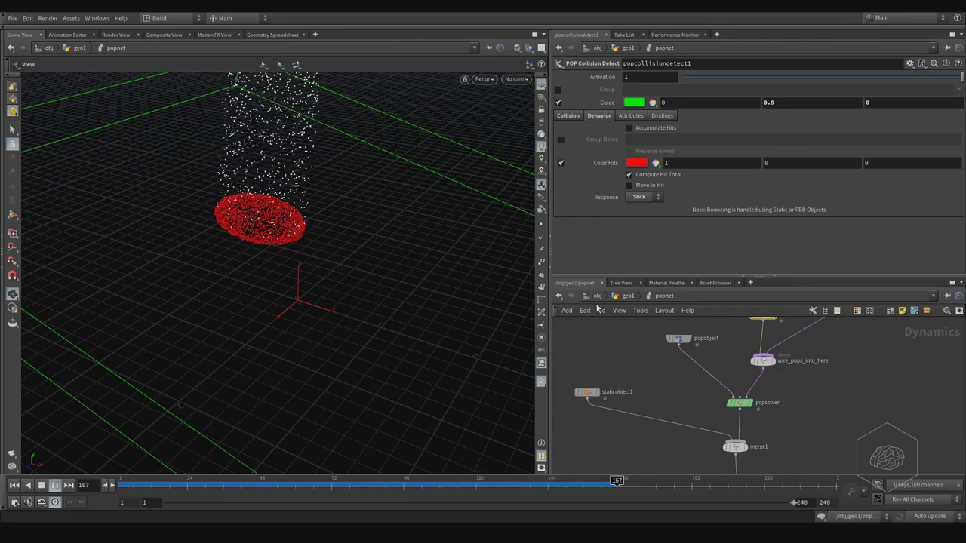
middle_drag(601, 325, 627, 314)
click(647, 198)
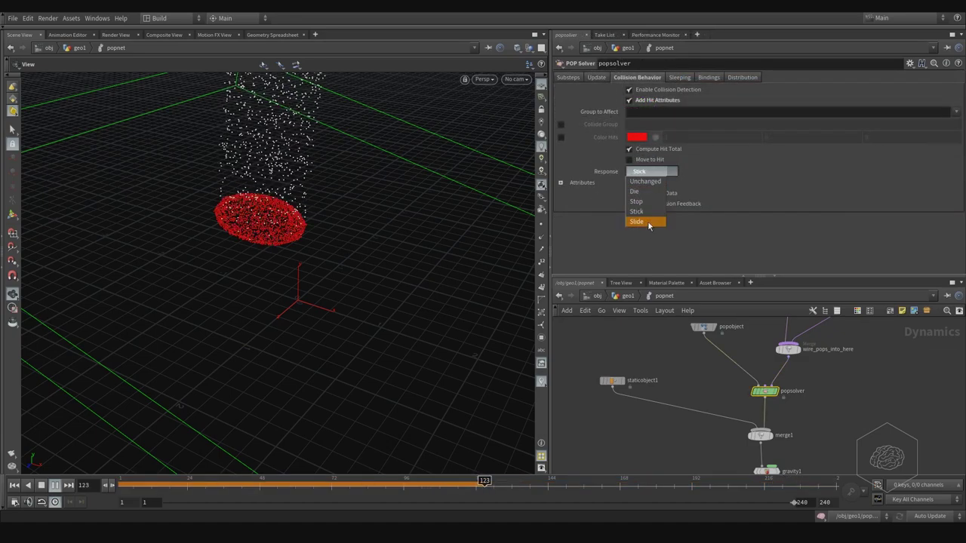
Set popsolver's collision Response to Slide and rewind the simulation
click(648, 222)
middle_drag(725, 410, 766, 401)
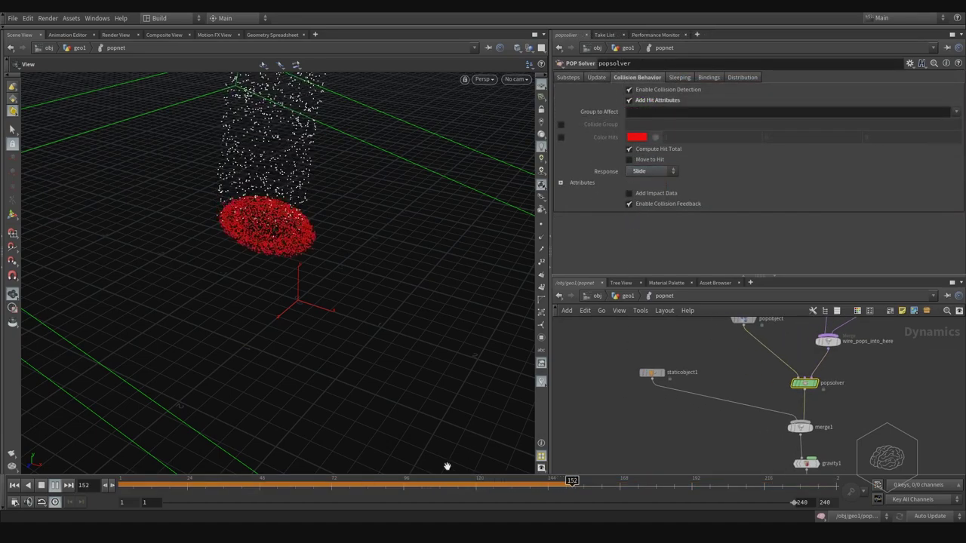
click(42, 485)
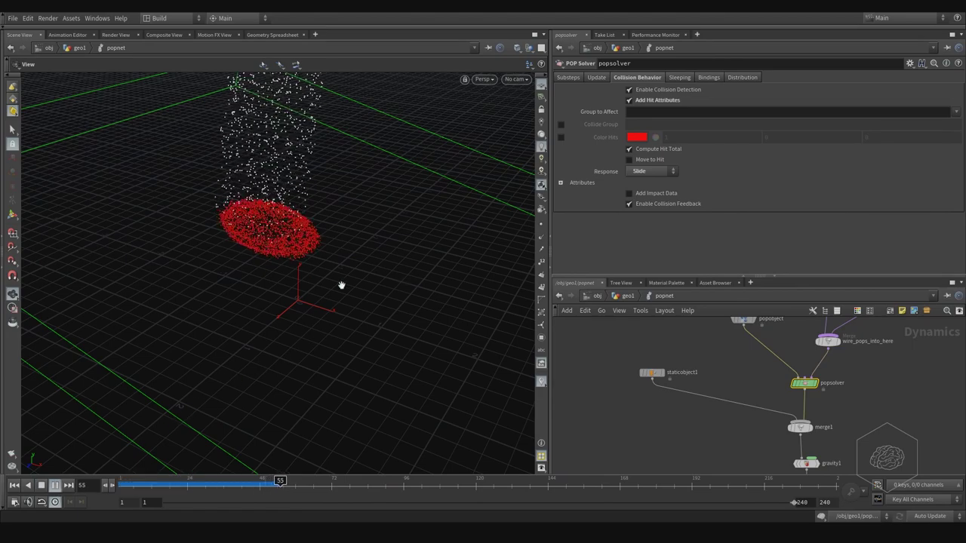
Set popcollisiondetect1's Response to Slide and view red particles sliding down the box
middle_drag(753, 393, 602, 446)
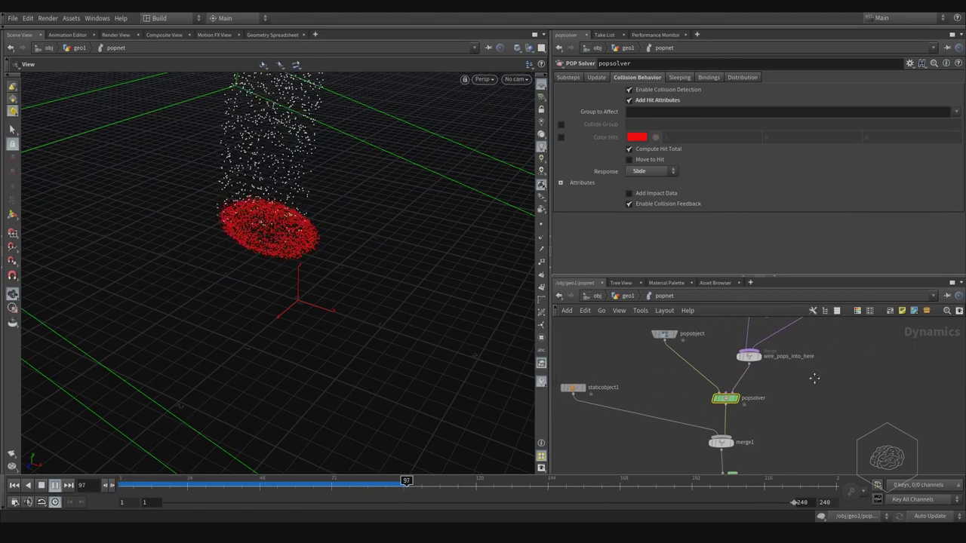
click(668, 360)
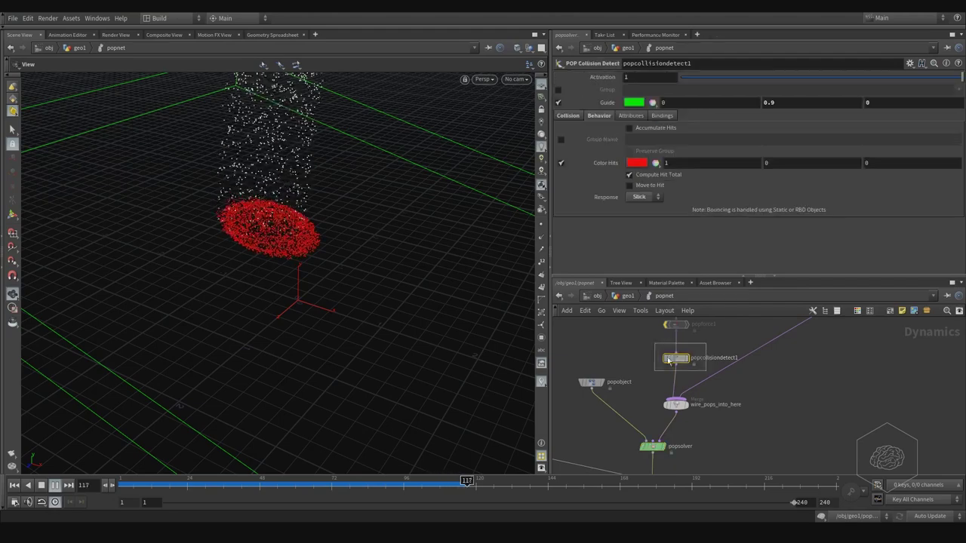
click(649, 199)
click(635, 249)
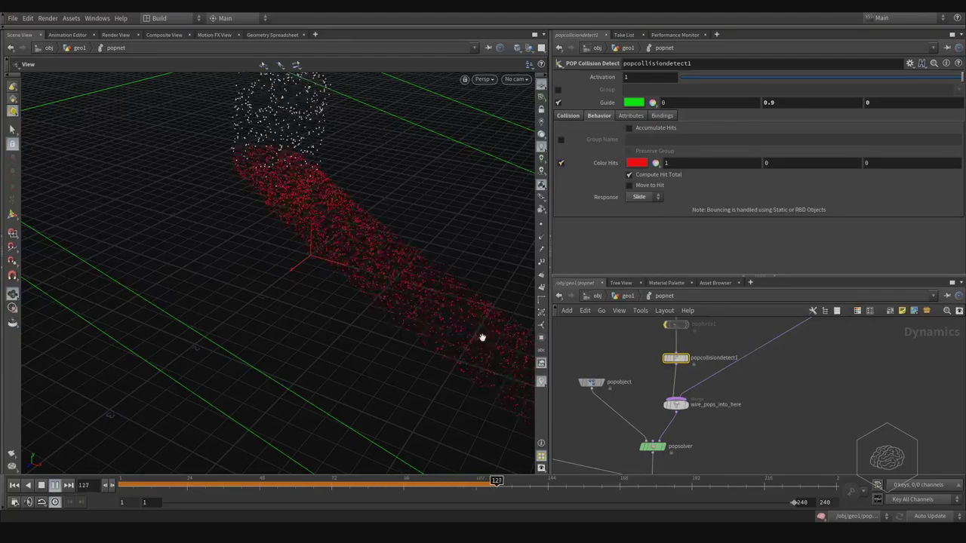
mouse_move(483, 339)
mouse_down()
mouse_move(431, 263)
mouse_move(337, 290)
mouse_up()
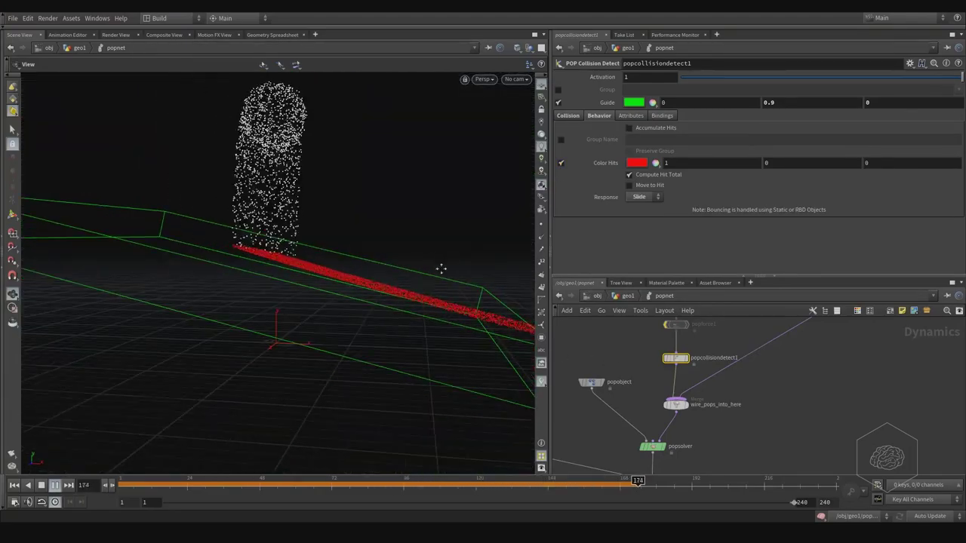
drag(440, 270, 381, 303)
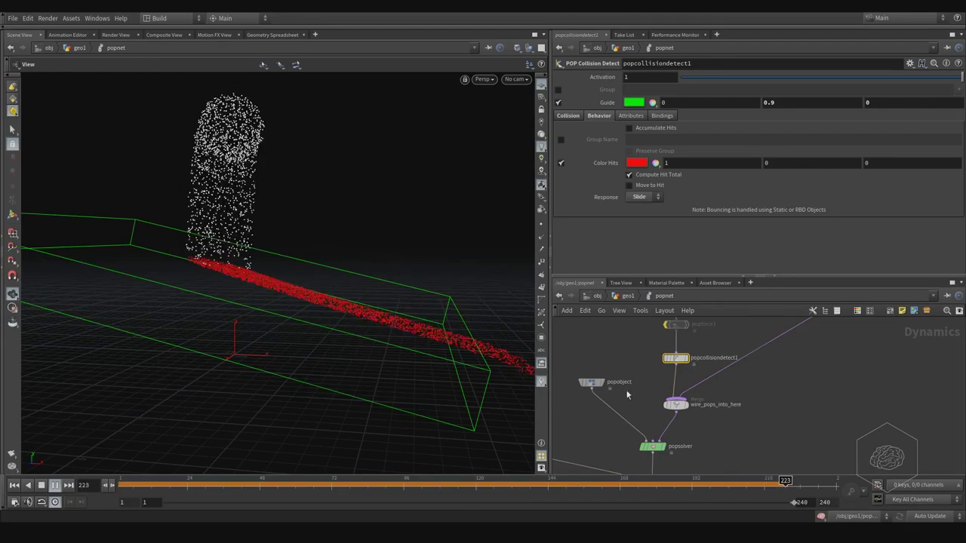
Set popcollisiondetect1's collision Response to None
middle_drag(626, 394, 667, 346)
click(691, 397)
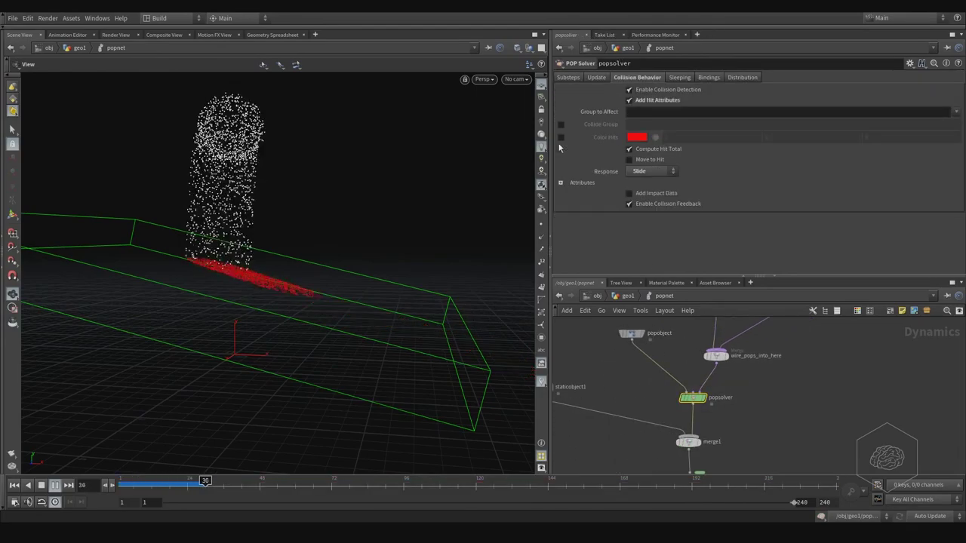
middle_drag(745, 297, 734, 360)
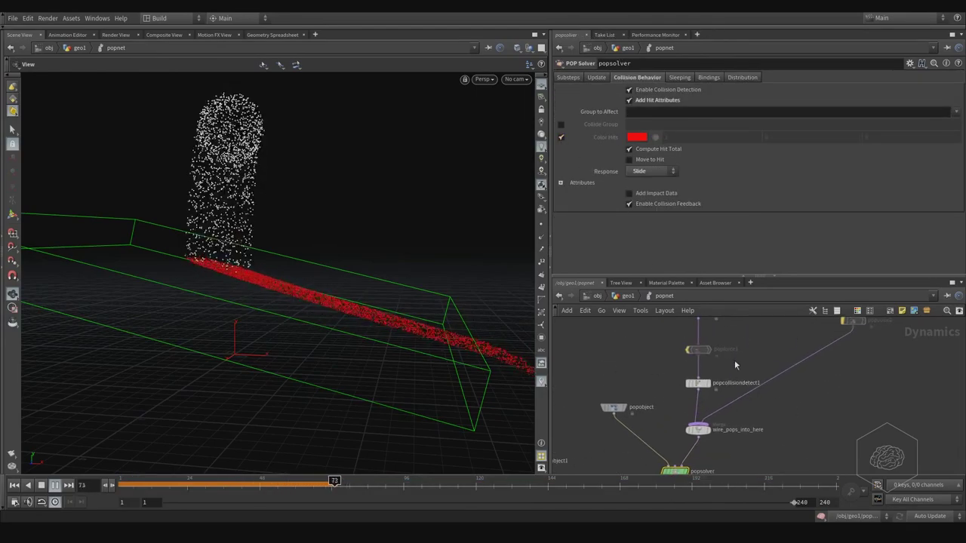
click(697, 383)
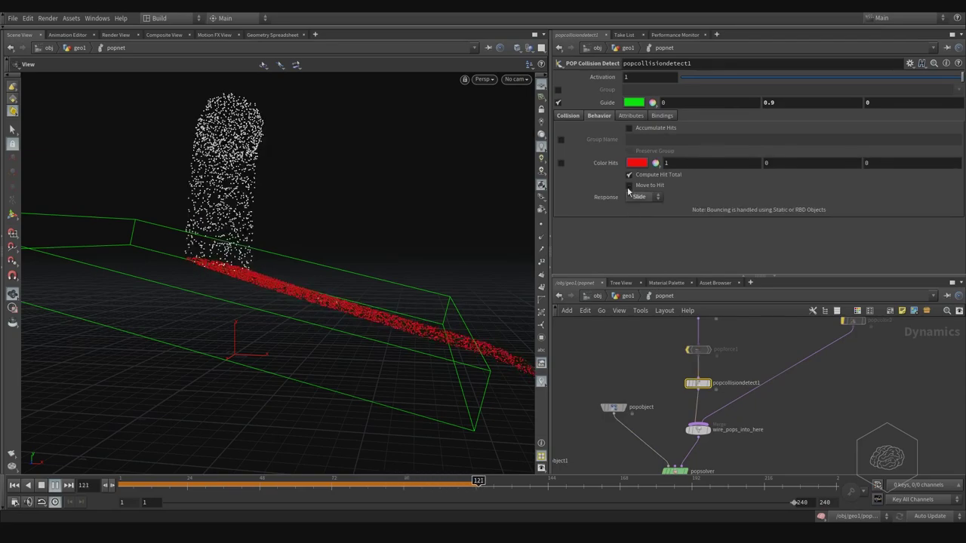
middle_drag(652, 387, 668, 342)
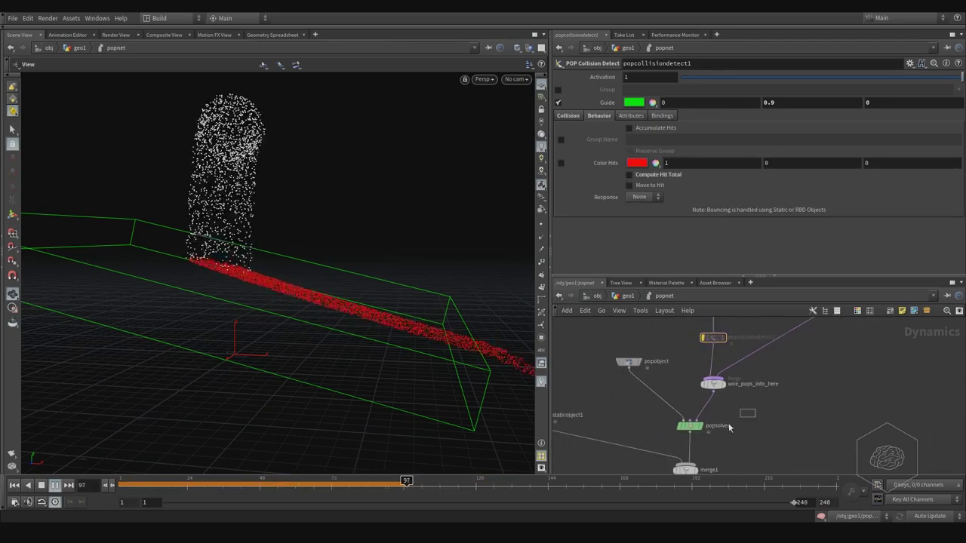
Reselect popsolver, replay from frame 1 and orbit around the red particle stream
click(729, 427)
middle_drag(729, 427, 771, 409)
click(42, 486)
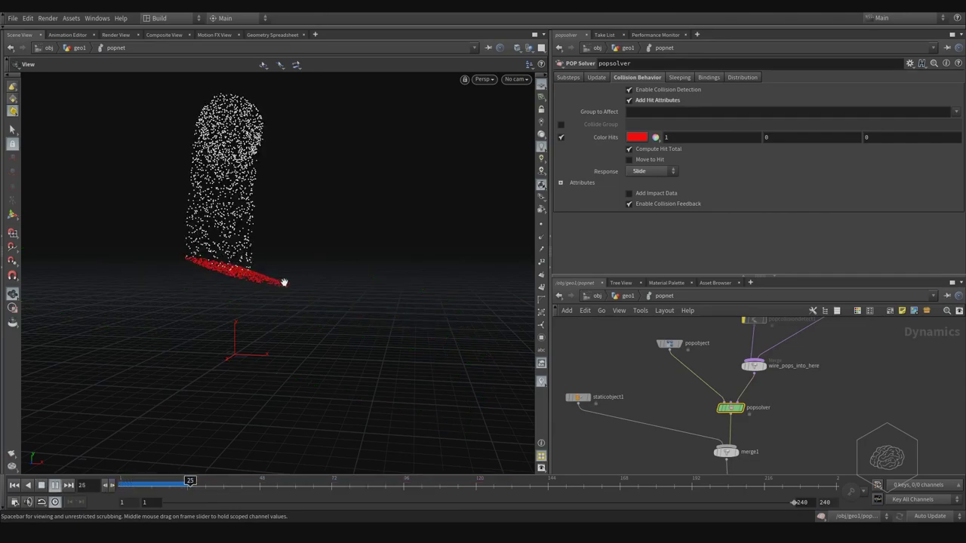
drag(284, 283, 265, 307)
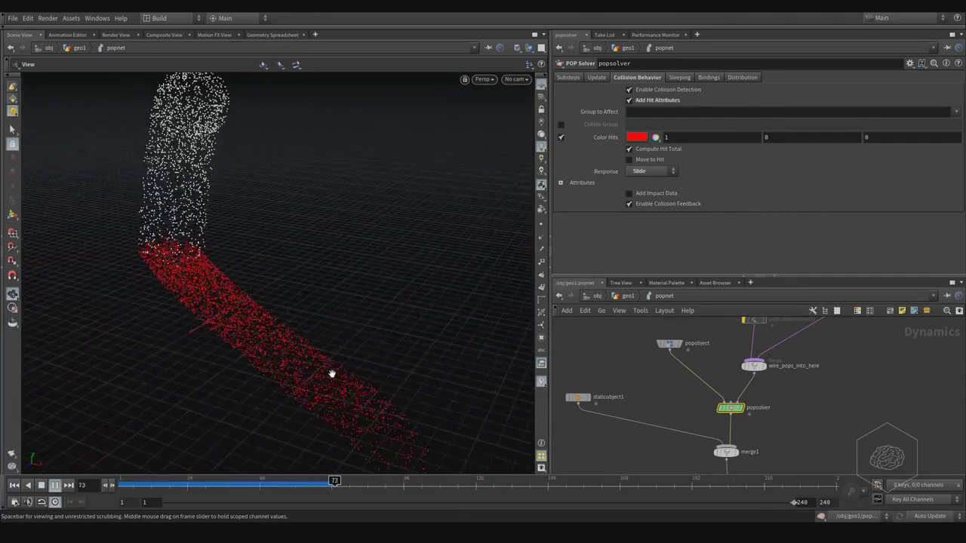
mouse_move(331, 374)
mouse_down()
mouse_move(263, 244)
mouse_move(284, 265)
mouse_up()
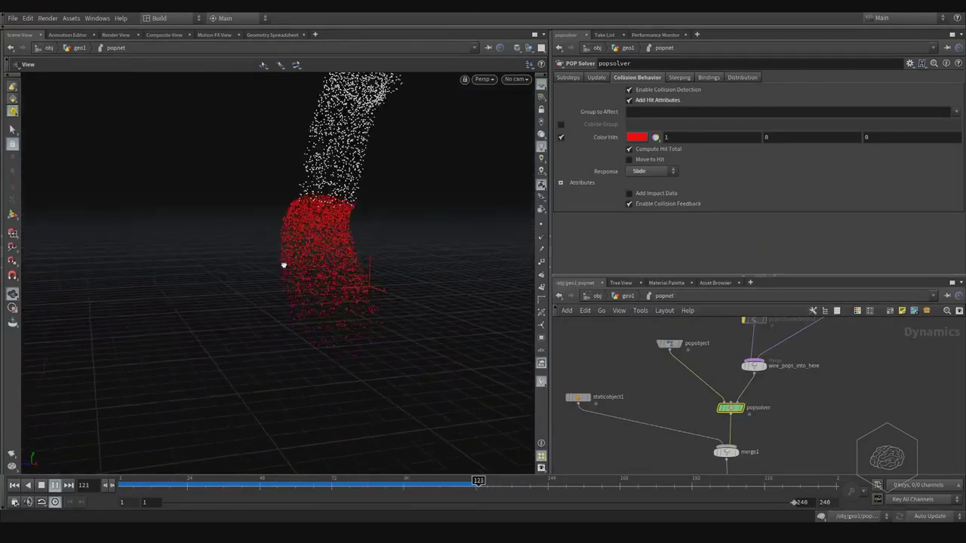
middle_drag(629, 381, 672, 372)
Select merge1 to inspect the staticobject1–popsolver collide relationship, then orbit and scrub back
click(620, 389)
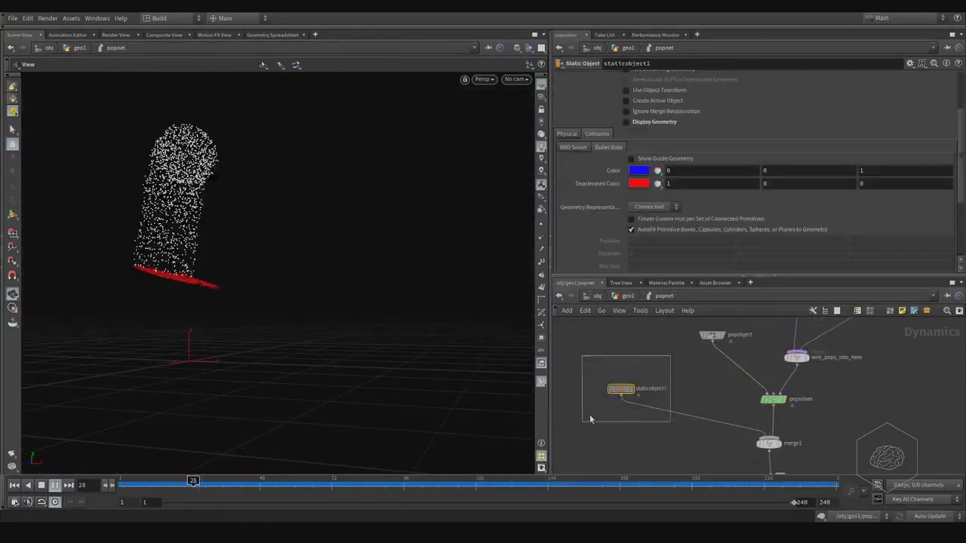
middle_drag(722, 413, 683, 372)
click(730, 403)
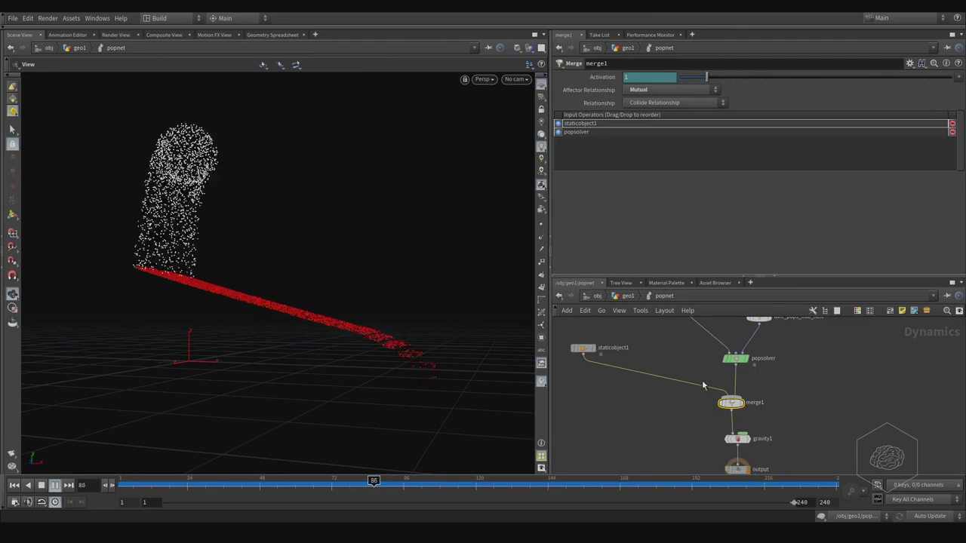
drag(373, 341, 416, 352)
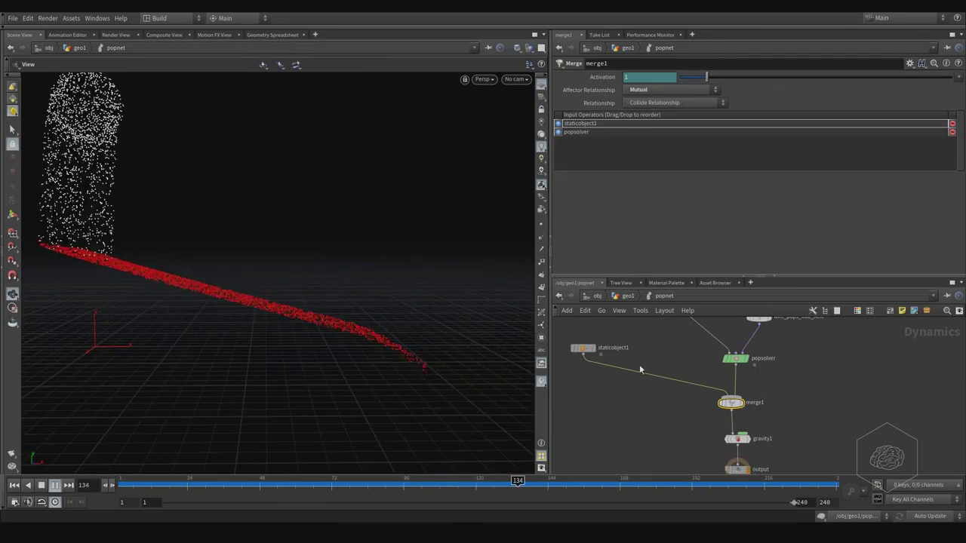
drag(325, 374, 354, 385)
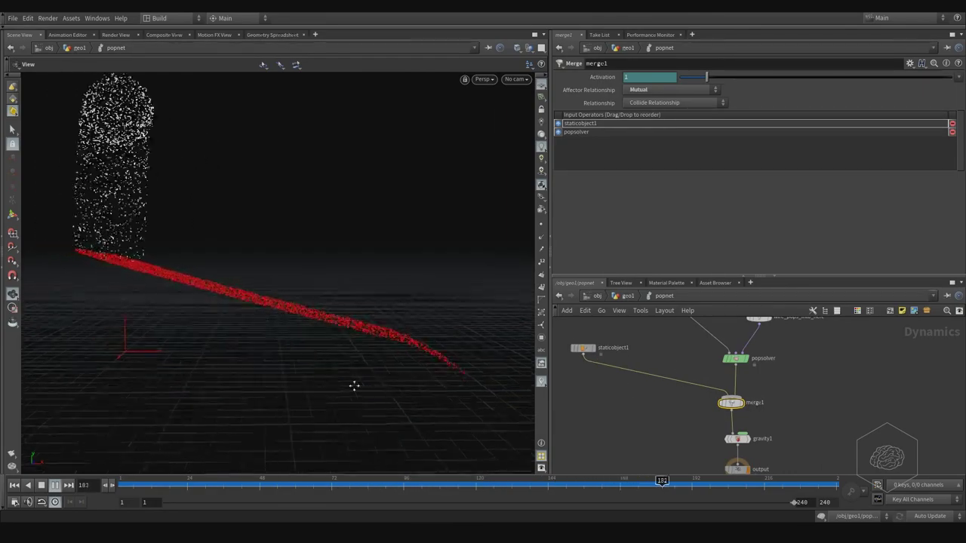
drag(180, 483, 233, 483)
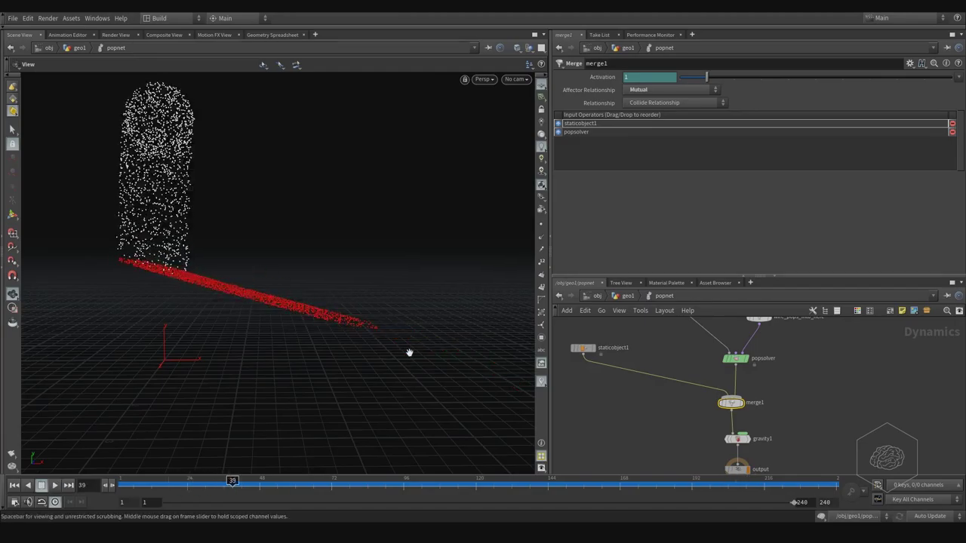